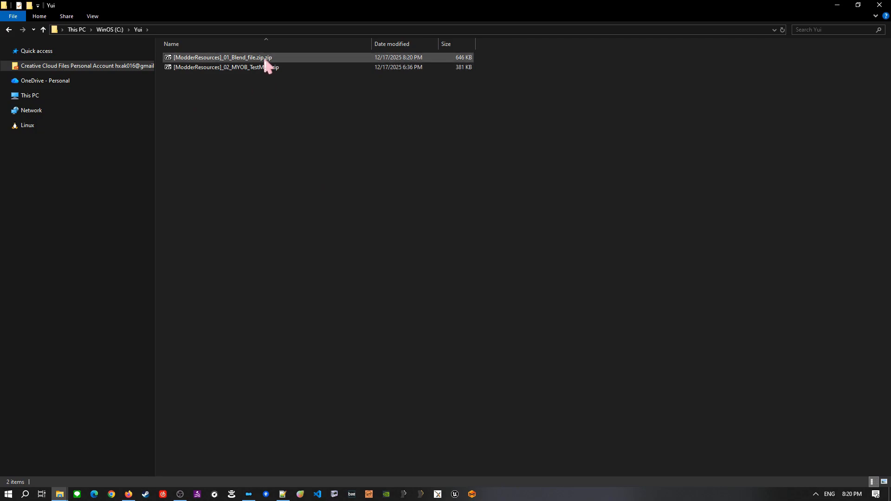
Extract the [ModderResources]_01_Blend_file archive and open himenoyui404_MYOB.blend in Blender.
double_click(260, 57)
drag(227, 129, 249, 112)
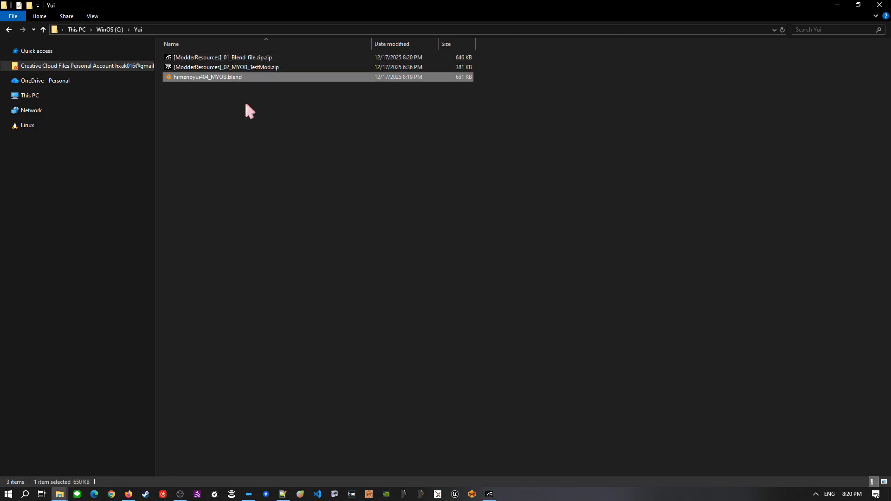
double_click(242, 78)
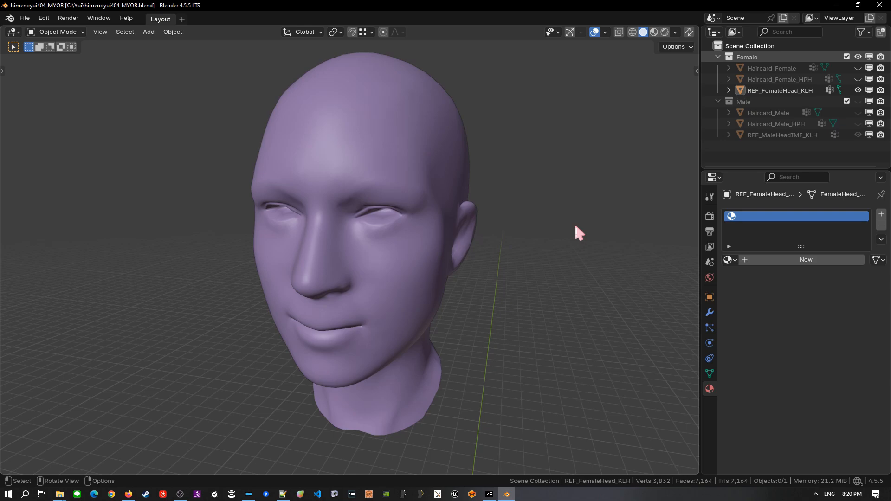
mouse_move(578, 232)
middle_down()
mouse_move(564, 229)
mouse_move(572, 221)
middle_up()
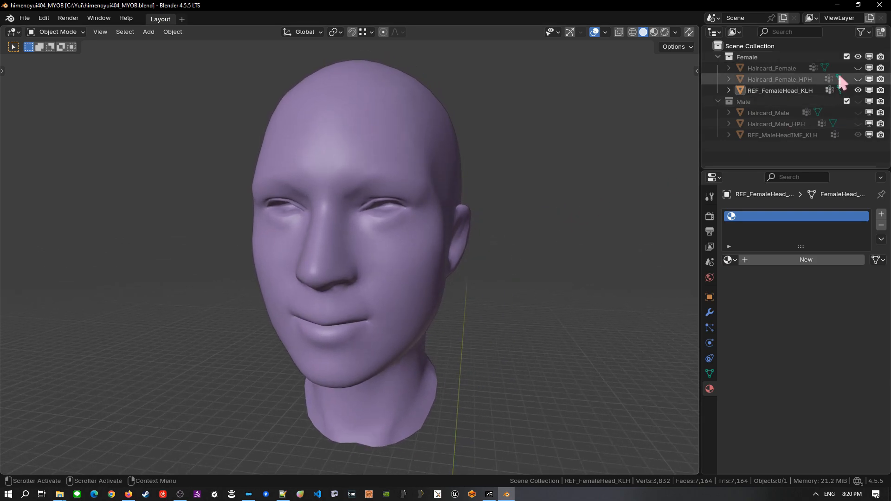
Preview the haircard meshes in the Female and Male collections on their reference heads.
click(858, 68)
click(858, 69)
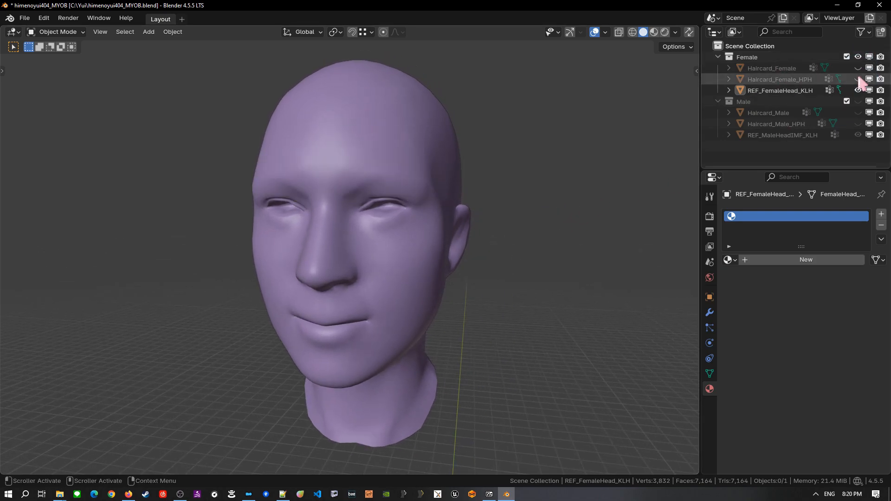
click(858, 79)
click(858, 57)
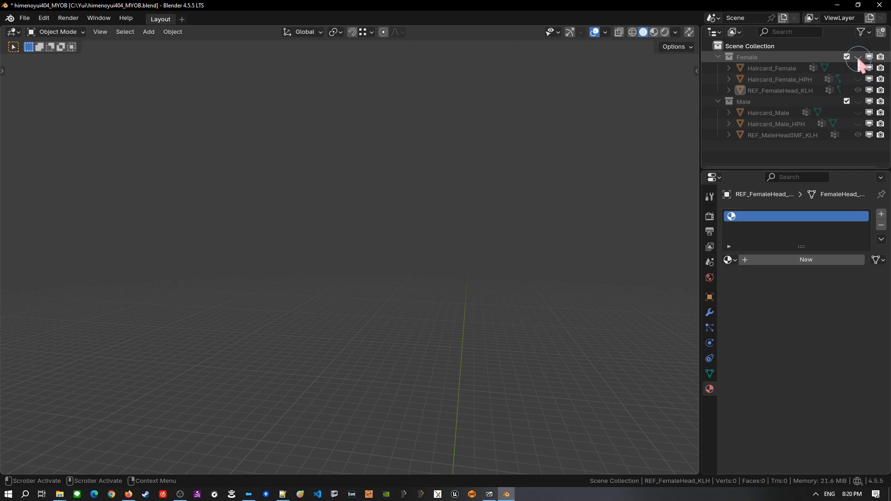
click(858, 101)
click(858, 114)
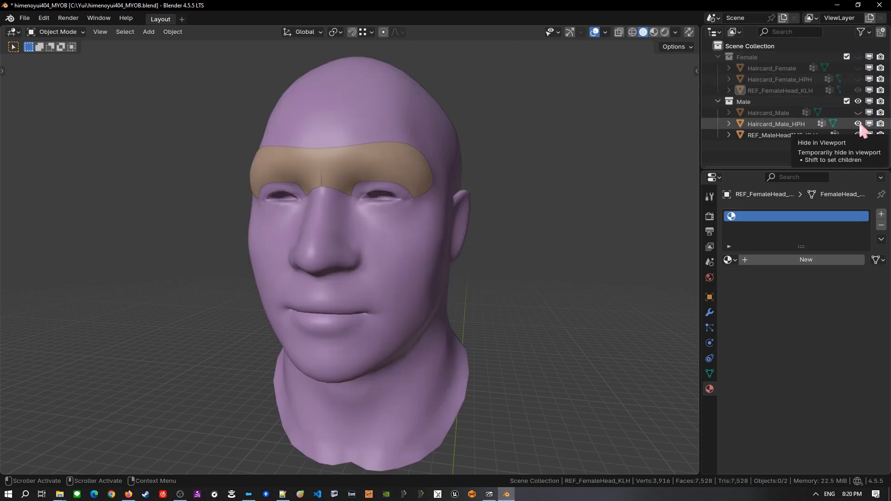
click(857, 115)
click(858, 114)
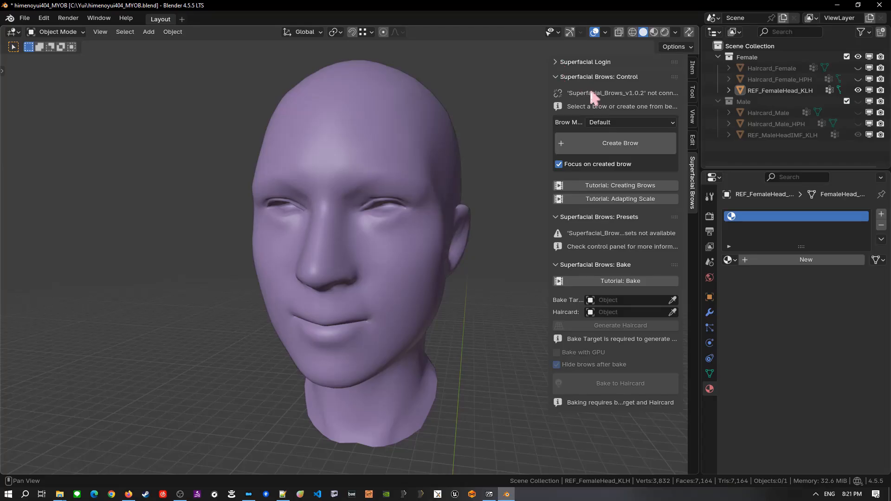
Create a brow from the Skyrim HPH Female option and assign REF_FemaleHead_KLH as its face.
click(616, 122)
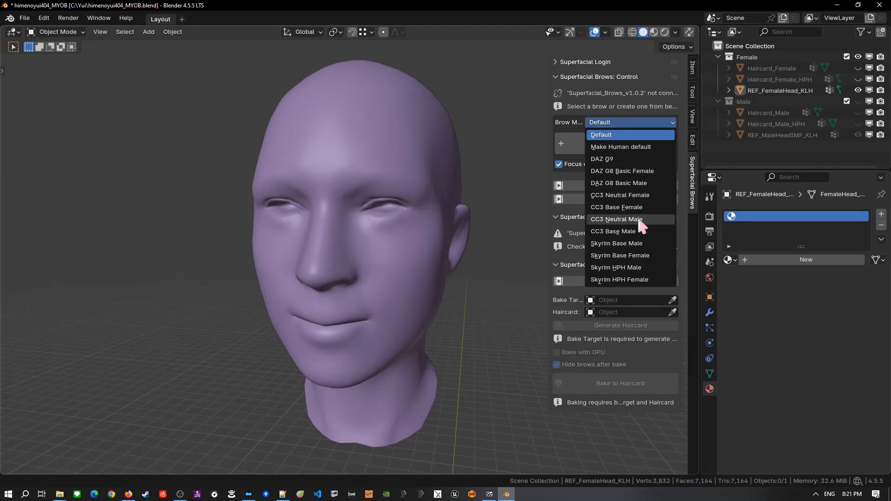
click(635, 279)
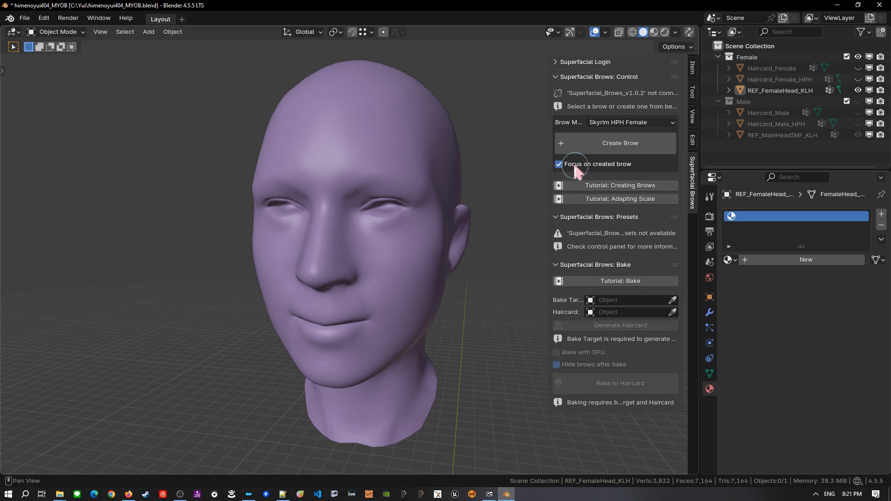
click(621, 144)
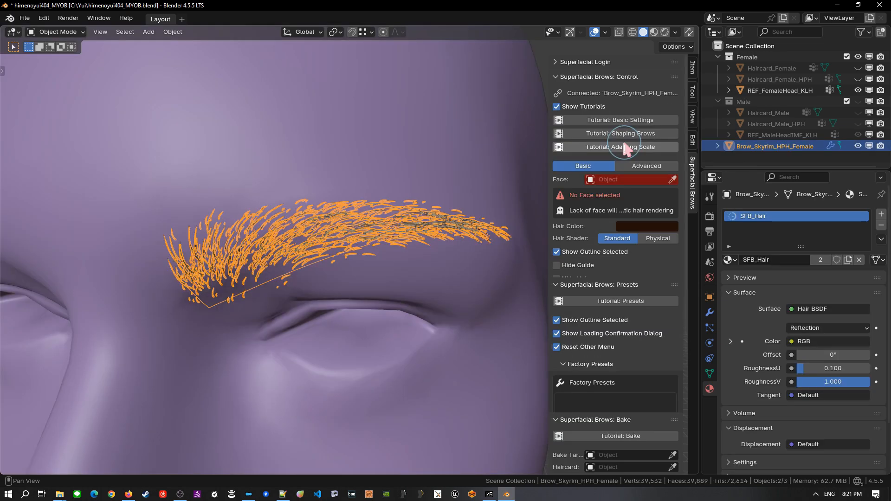
click(671, 180)
click(404, 169)
ctrl+middle_drag(414, 173, 430, 272)
Switch the viewport to Material Preview and load the Chambers factory preset onto the brow.
key(z)
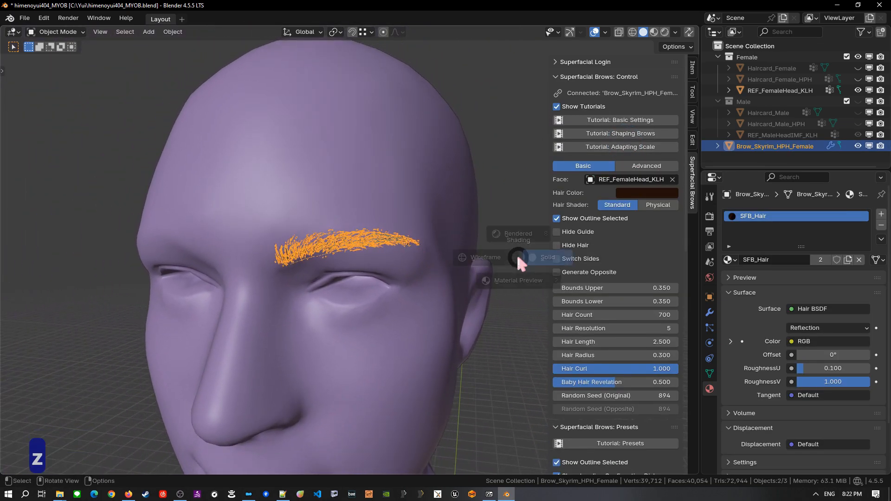
key(2)
scroll(627, 250, down, 15)
click(625, 245)
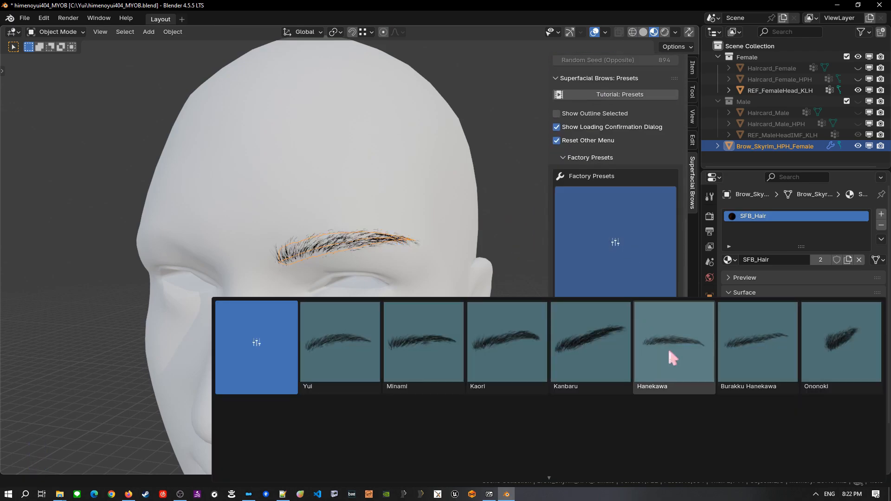
scroll(747, 424, down, 3)
click(747, 424)
click(703, 472)
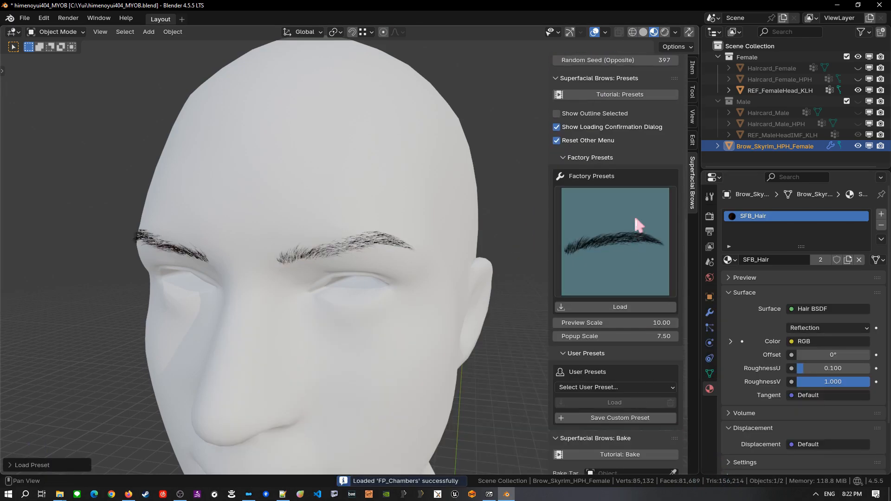
Turn off the brow's Mood/Style settings and move the vertex at the brow's arch in Edit Mode.
scroll(638, 225, up, 10)
click(572, 245)
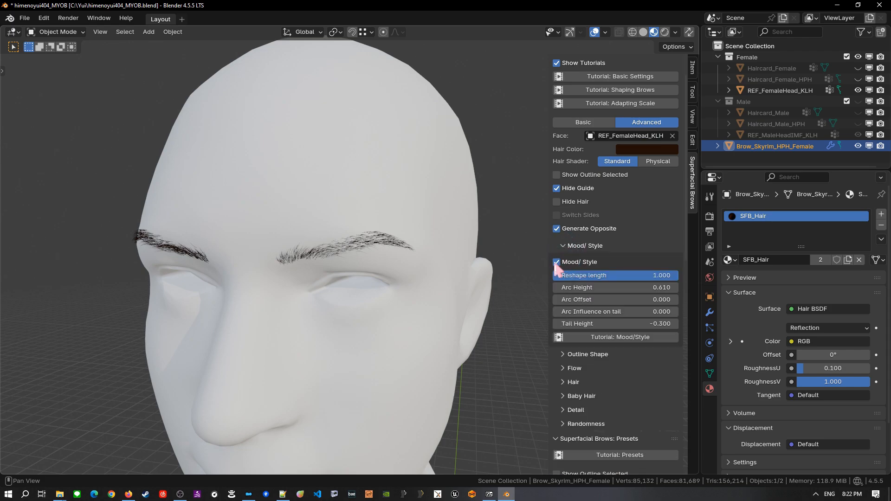
key(Tab)
key(g)
click(372, 230)
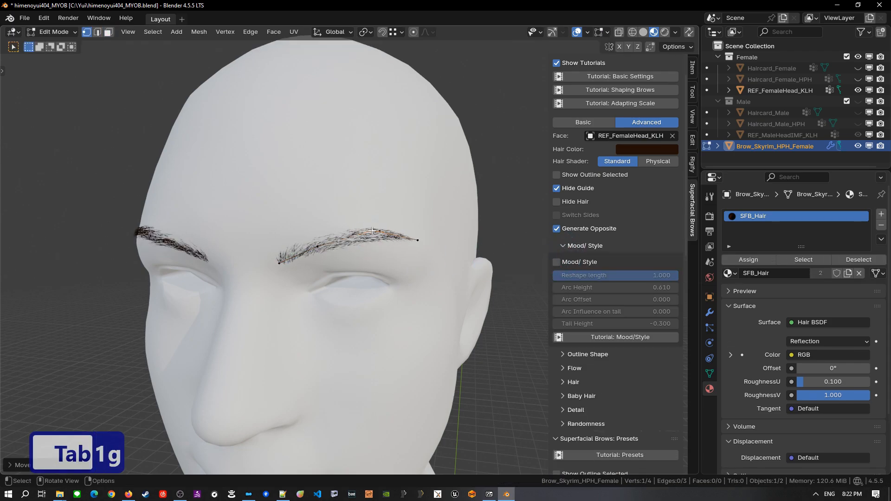
Enable face snapping and reposition the brow's tail and inner guide vertices on the head, returning to Object Mode.
click(396, 32)
click(371, 135)
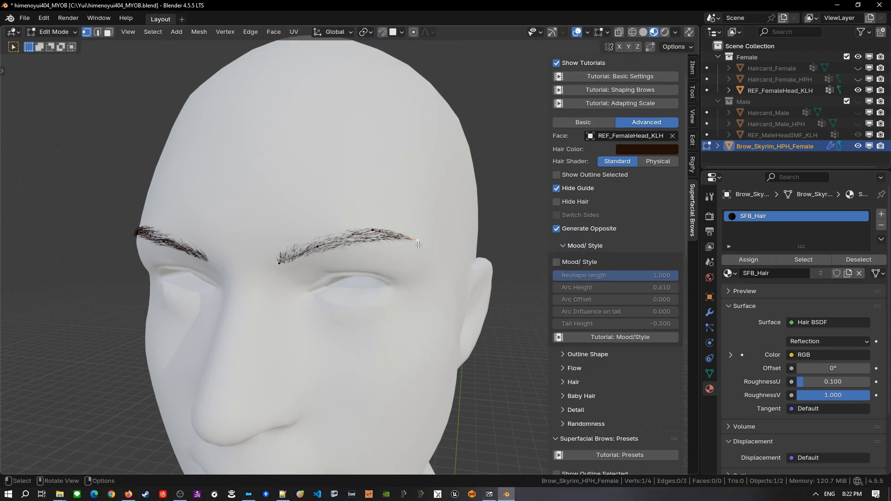
key(shift+Tab)
key(g)
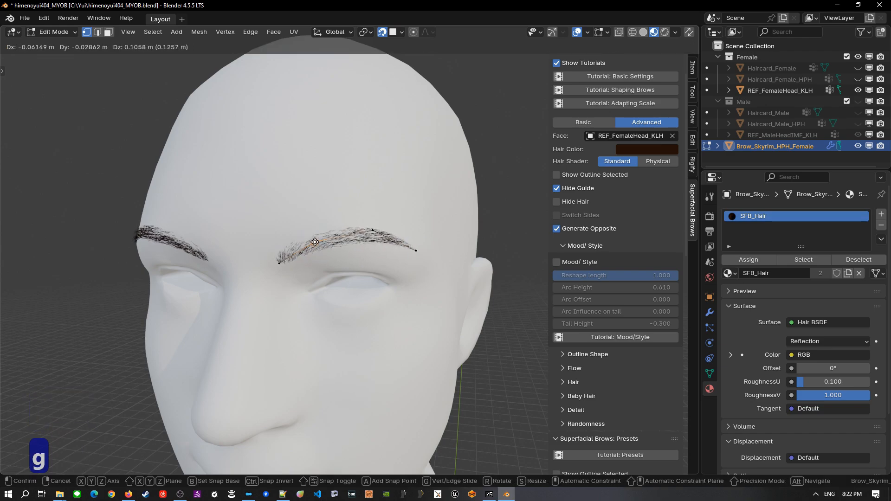
click(313, 239)
middle_drag(391, 258, 466, 268)
key(Tab)
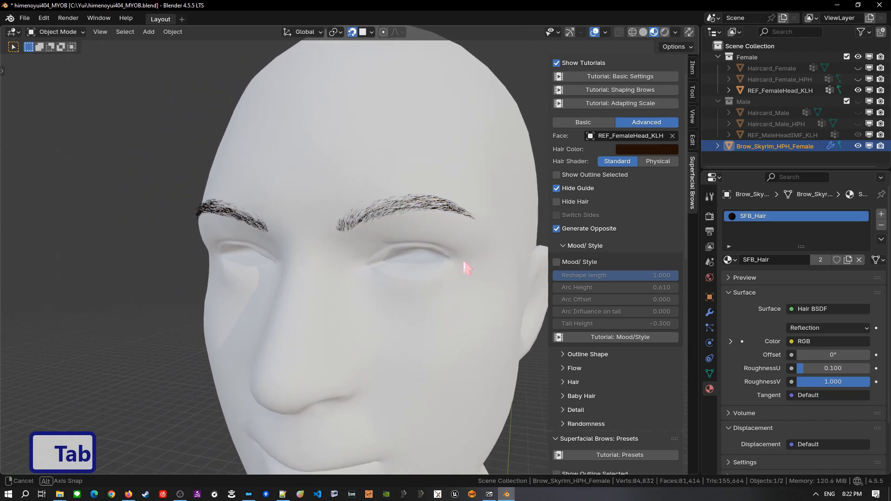
Set the brow outline's Tail Shape to about 0.37.
click(567, 248)
click(564, 260)
drag(575, 343, 593, 343)
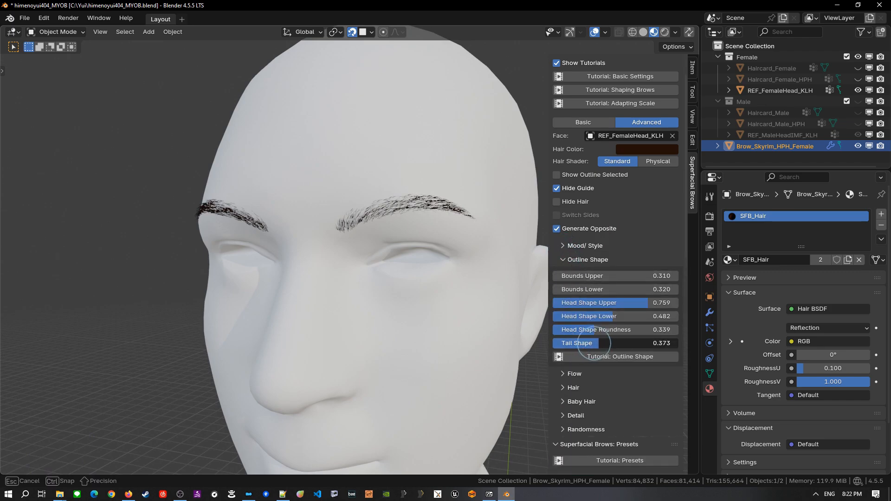
click(567, 260)
Set the brow's Natural Flow Randomness to 0.489, Brushed Up to 0.271 and Hair Radius to 0.356.
click(571, 274)
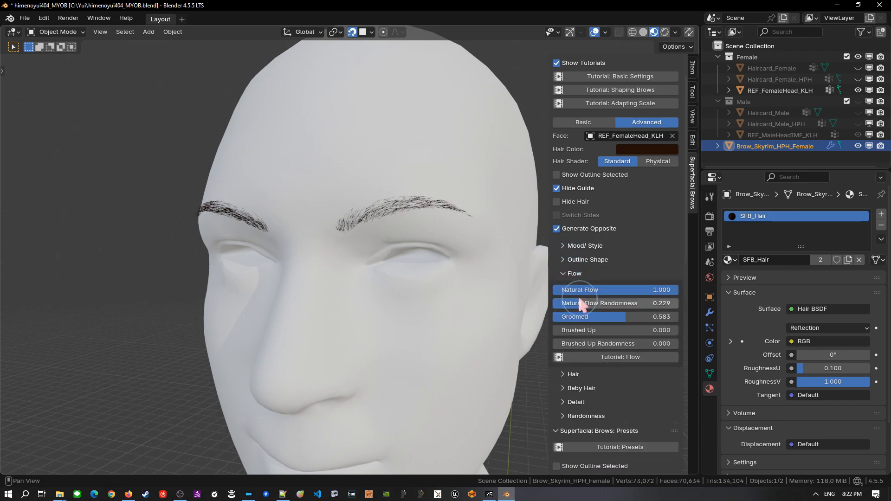
drag(620, 333, 654, 333)
click(571, 374)
scroll(639, 367, down, 4)
scroll(640, 367, down, 3)
drag(612, 292, 600, 292)
Set Baby Hair Revelation to 0.491 and Baby Hair Scatter to 0.070.
click(570, 335)
scroll(433, 259, up, 3)
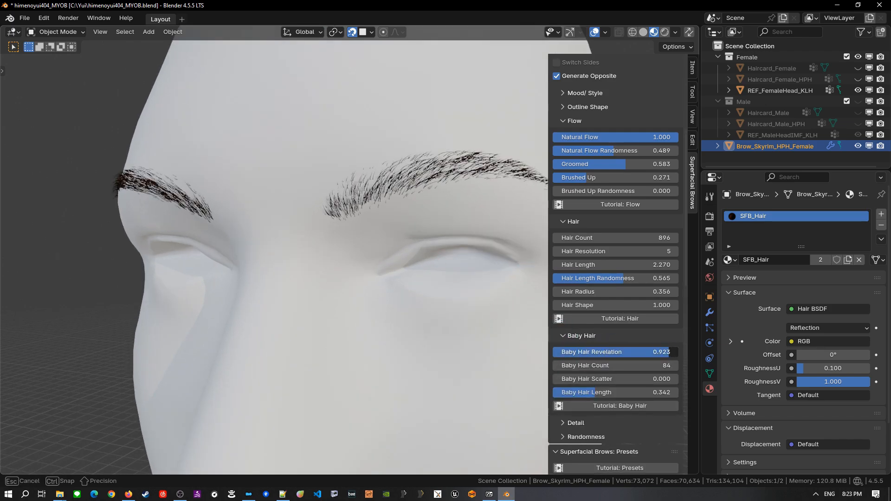
drag(599, 379, 606, 378)
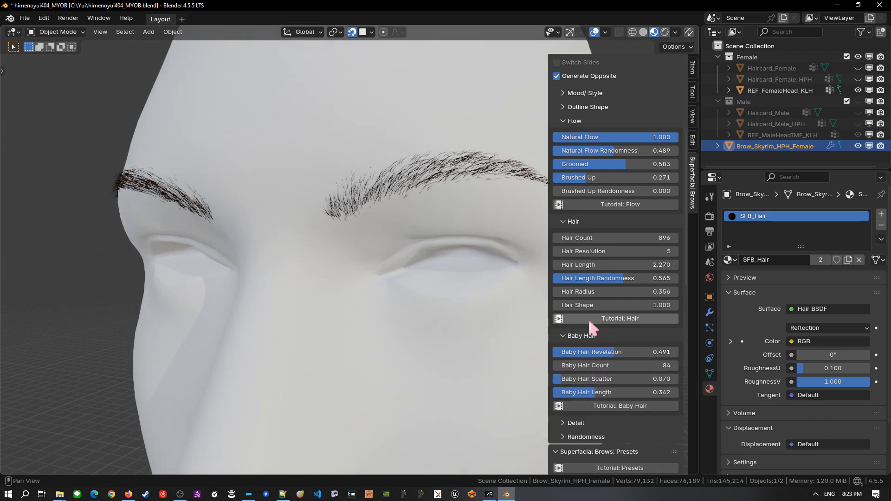
Raise the Lifted value in the brow's detail settings to about 0.90.
scroll(484, 279, down, 1)
drag(484, 279, 446, 270)
scroll(578, 374, down, 1)
click(580, 400)
scroll(597, 381, down, 4)
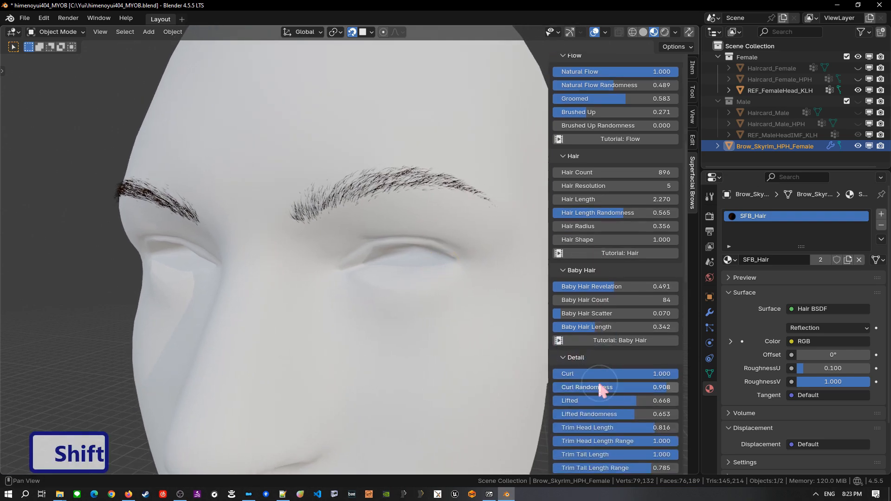
drag(625, 357, 654, 356)
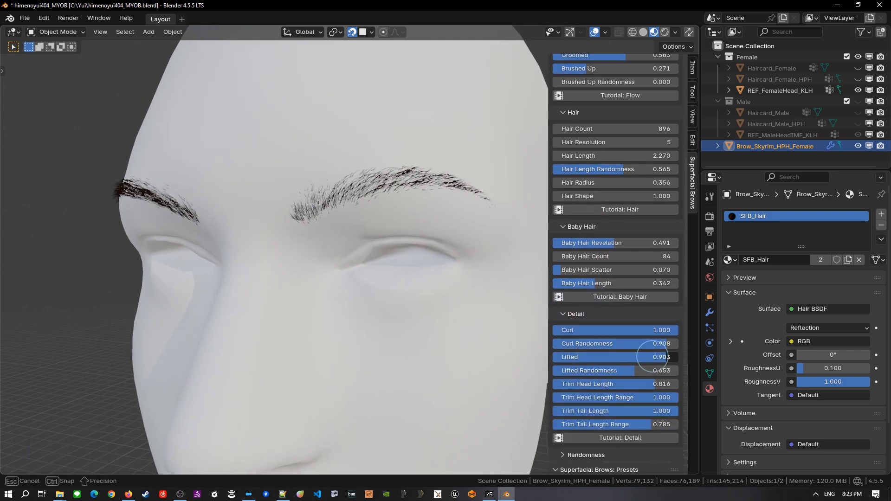
Set the original brow's random seed to 420.
click(576, 315)
click(566, 328)
click(674, 344)
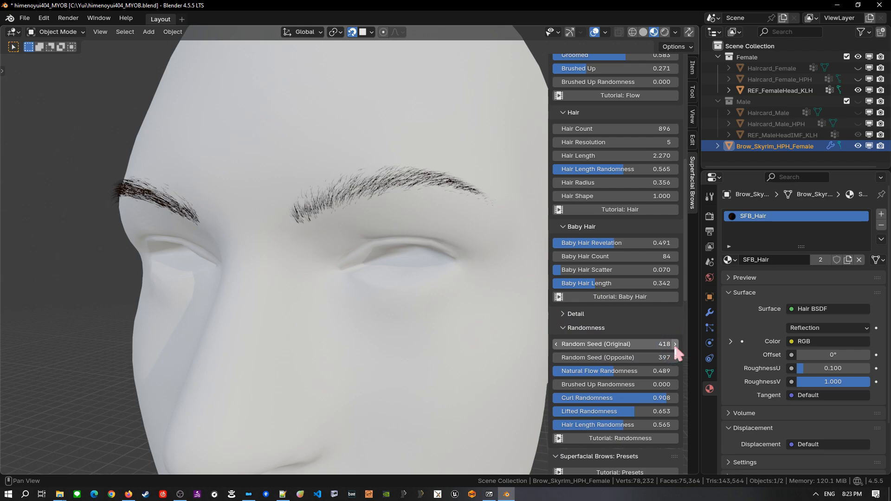
click(675, 343)
click(674, 343)
Set the opposite brow's random seed to 399.
scroll(348, 292, up, 4)
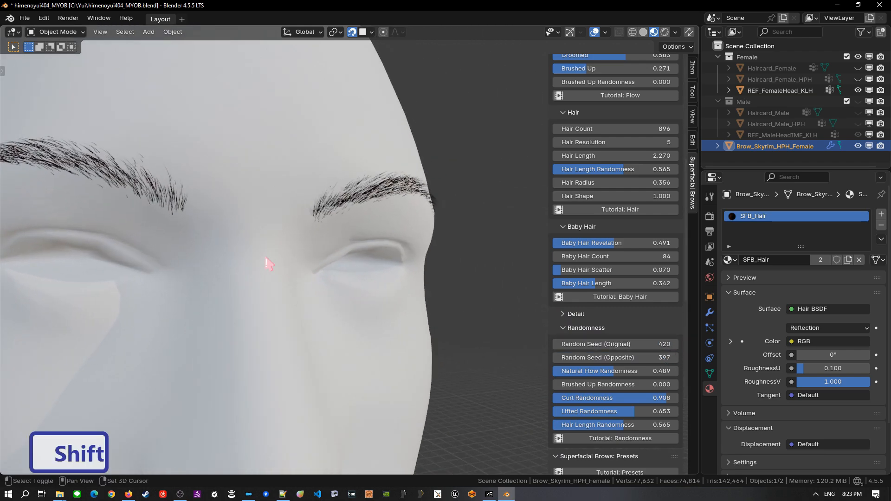
shift+middle_drag(266, 257, 373, 279)
click(673, 359)
click(673, 359)
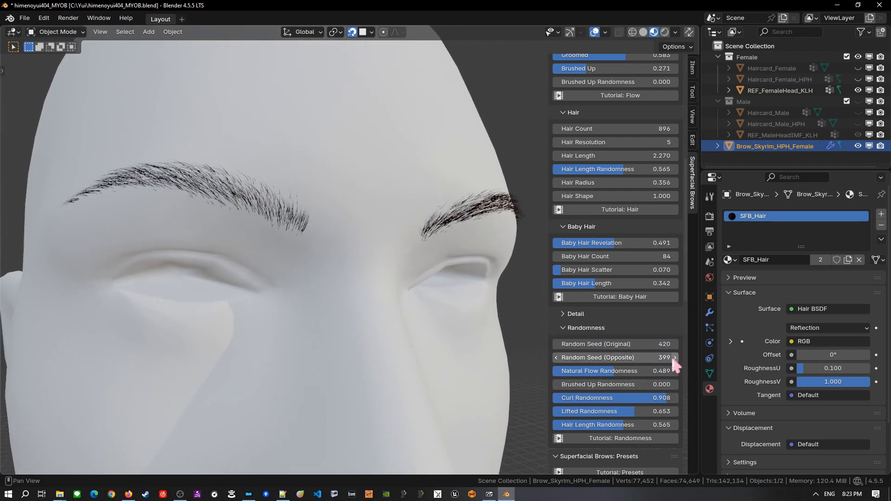
middle_drag(510, 291, 464, 351)
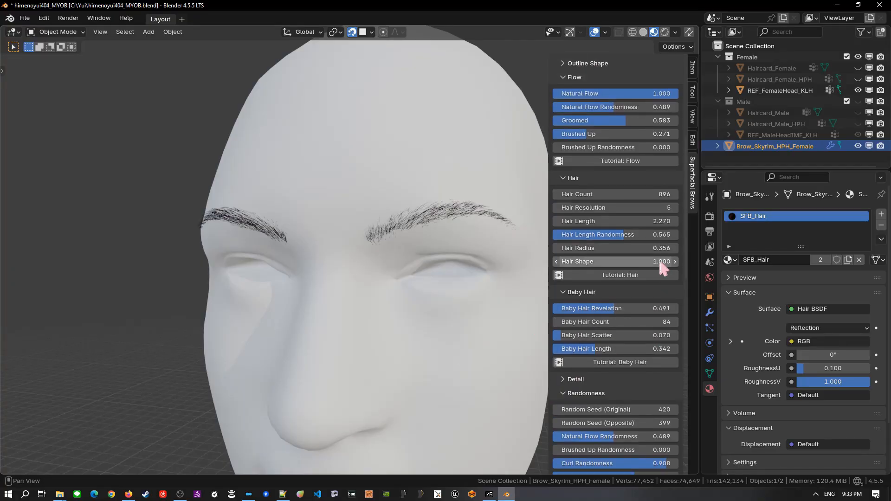
Assign Brow_Skyrim_HPH_Female as the bake target, and unhide Haircard_Female_HPH and assign it as the haircard.
scroll(590, 254, up, 10)
click(555, 77)
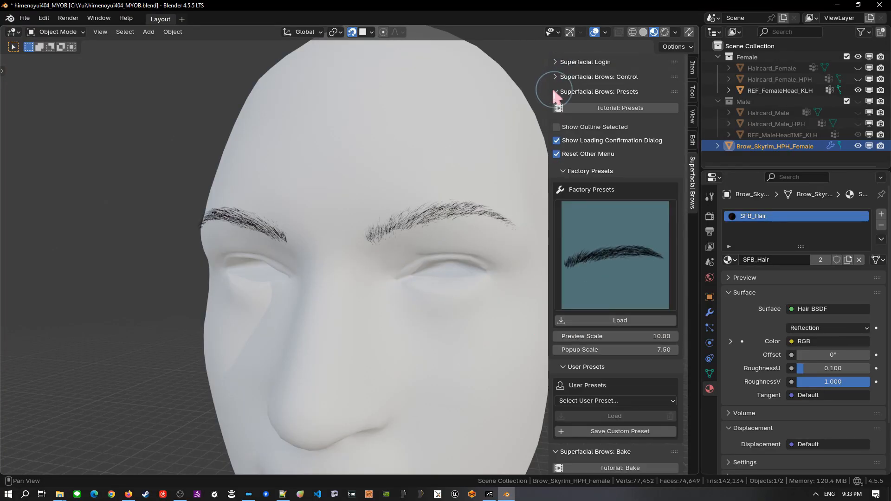
click(558, 93)
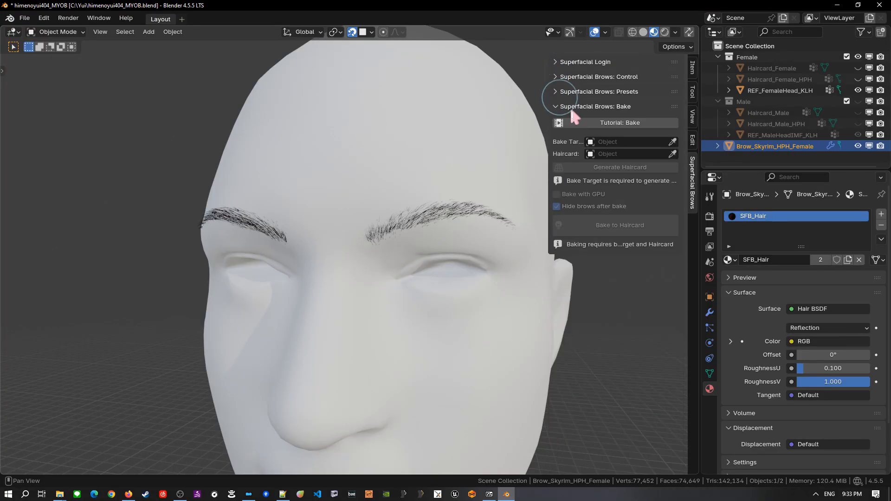
click(437, 217)
click(857, 79)
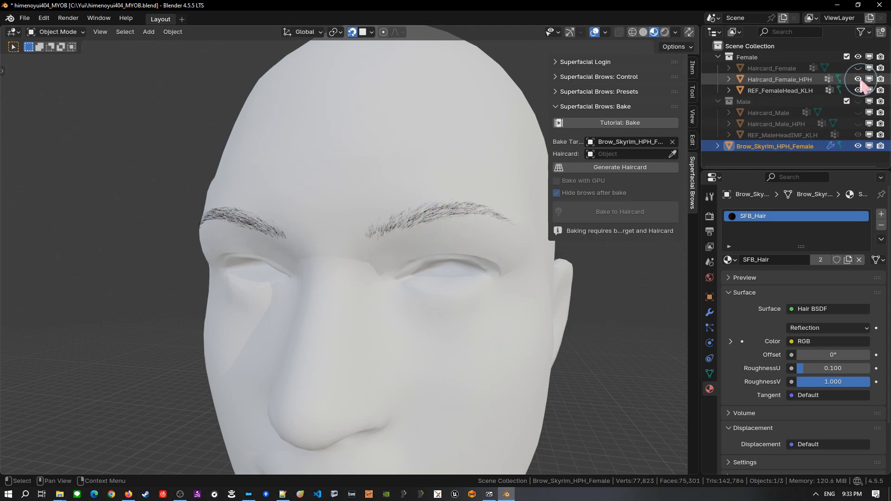
click(672, 153)
click(486, 231)
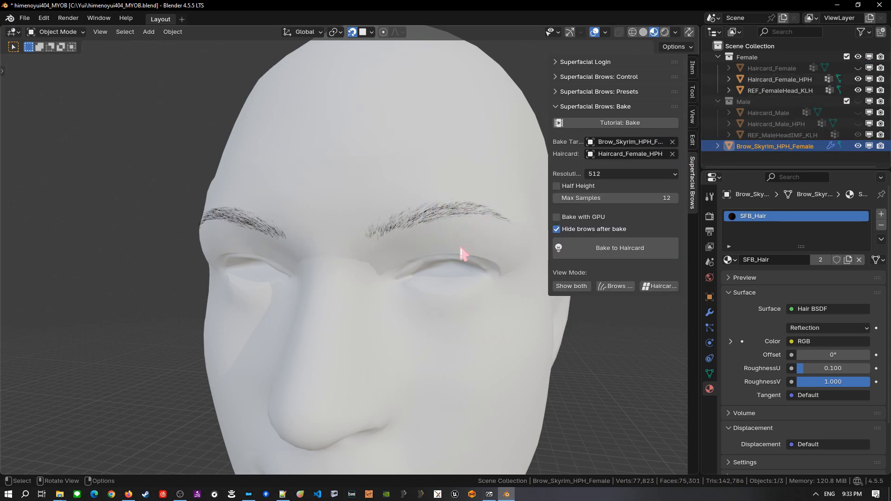
Bake the brow onto Haircard_Female_HPH with GPU baking enabled, and select the baked haircard.
key(z)
key(z)
click(487, 294)
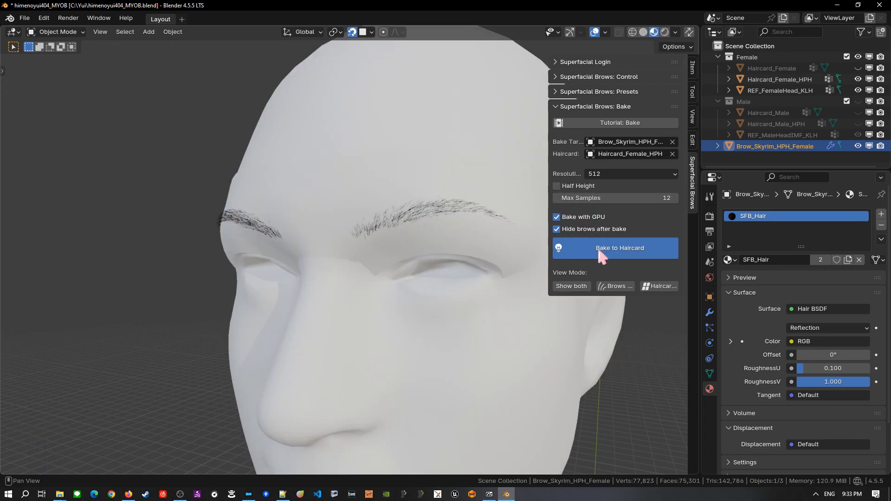
click(423, 221)
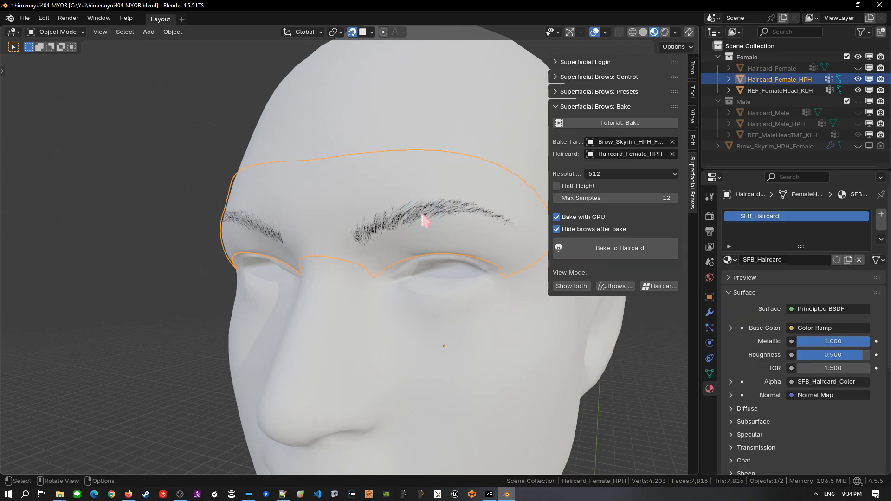
Show the baked haircard in solid shading and open its mesh in Edit Mode.
key(z)
click(477, 221)
key(Tab)
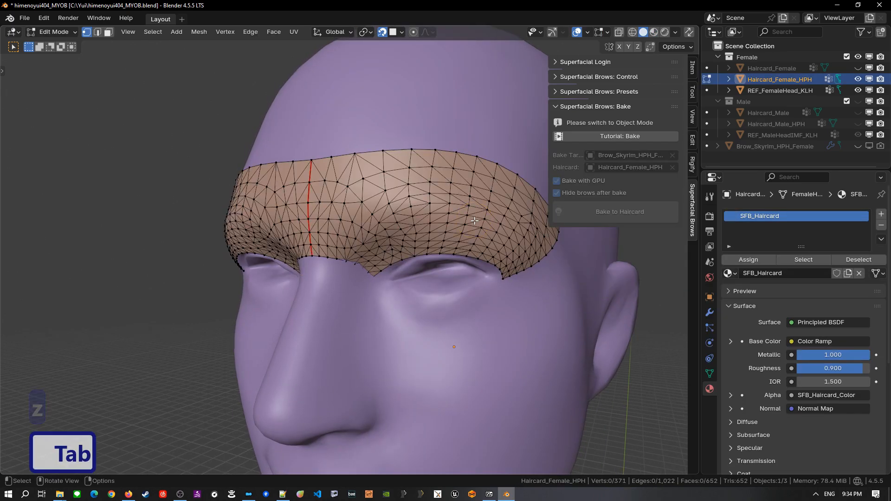
Return to Object Mode and show the baked brows on the head in Material Preview shading.
key(Tab)
key(z)
click(471, 263)
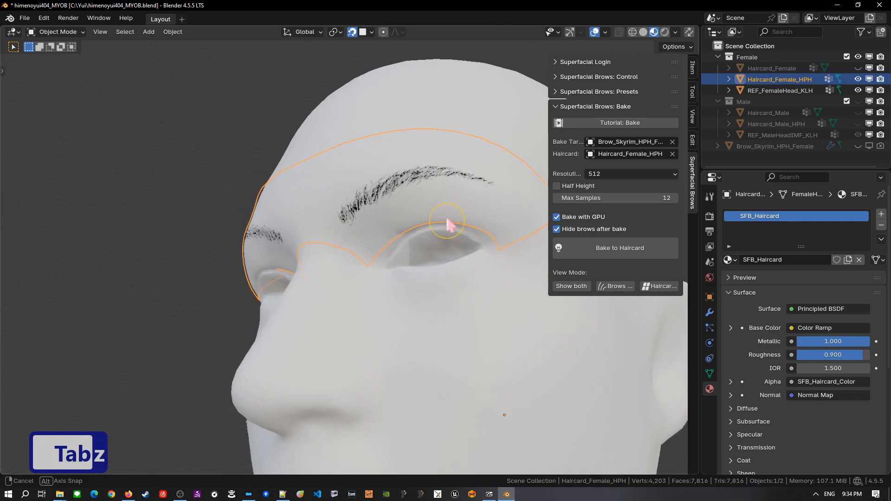
middle_drag(447, 224, 466, 251)
Split the 3D viewport and turn the new area into an Image Editor.
drag(2, 470, 350, 278)
click(13, 33)
click(88, 73)
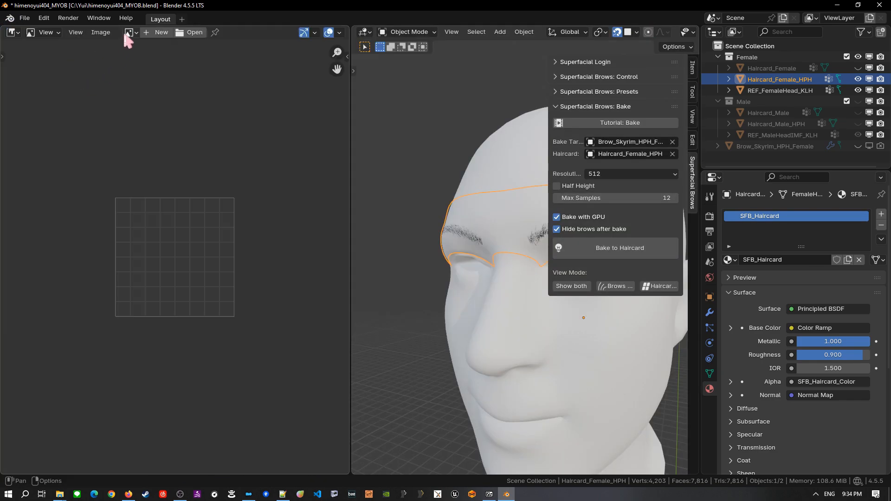
Display the SFB_Haircard_Color image and save it as Female_d in PNG format in C:\Yui.
click(135, 32)
click(154, 90)
key(alt+s)
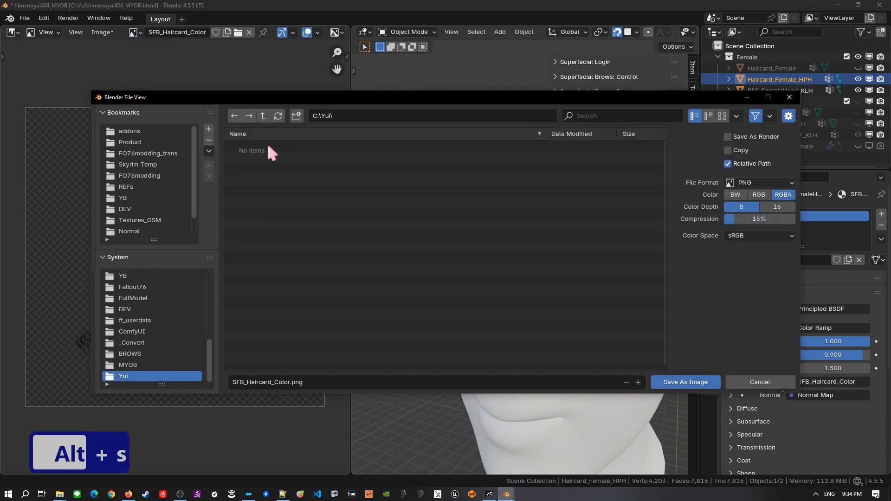
click(306, 381)
text(Fem)
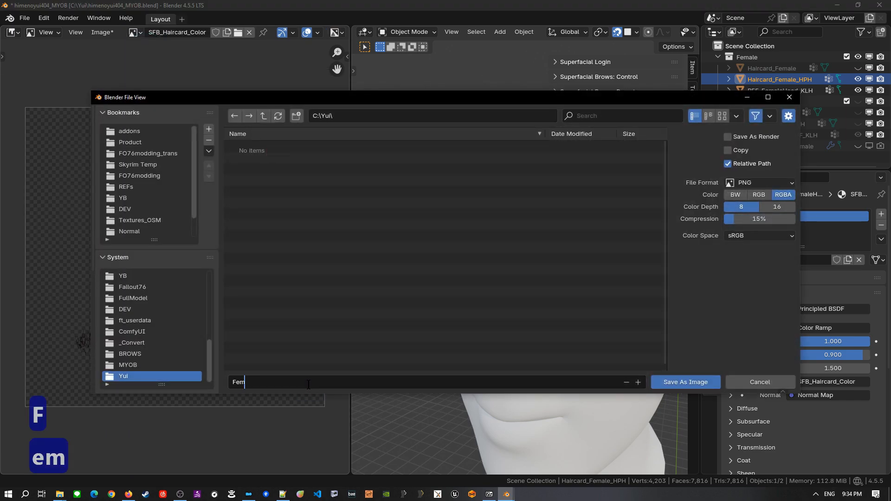
text(ale_d)
click(666, 382)
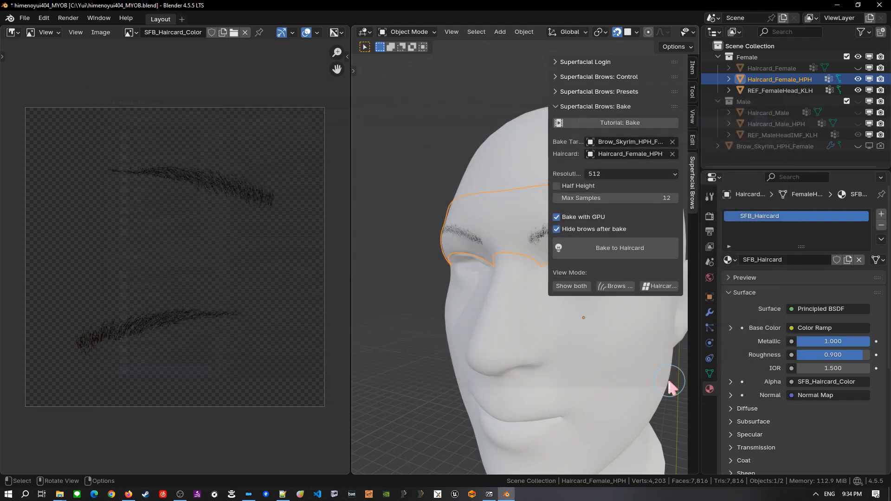
Display the SFB_Haircard_Normal image and save it as Female_n in PNG format in C:\Yui.
click(132, 32)
click(155, 48)
key(alt+s)
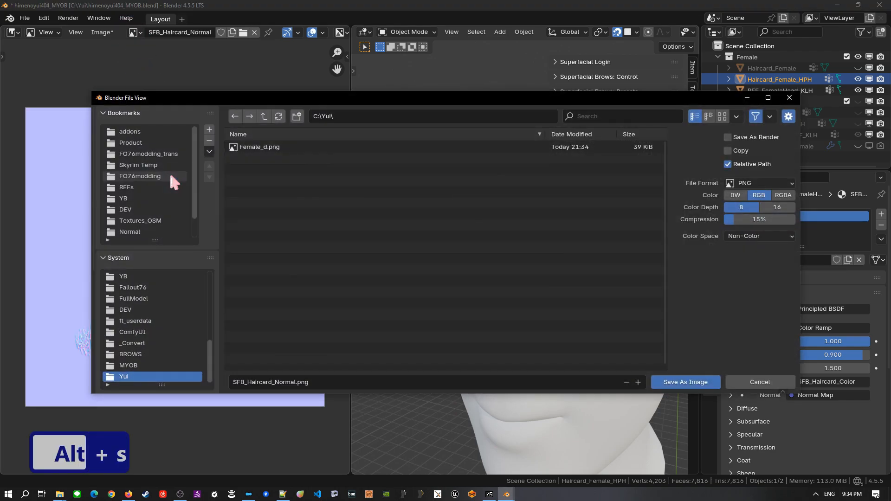
click(316, 381)
text(Female_n)
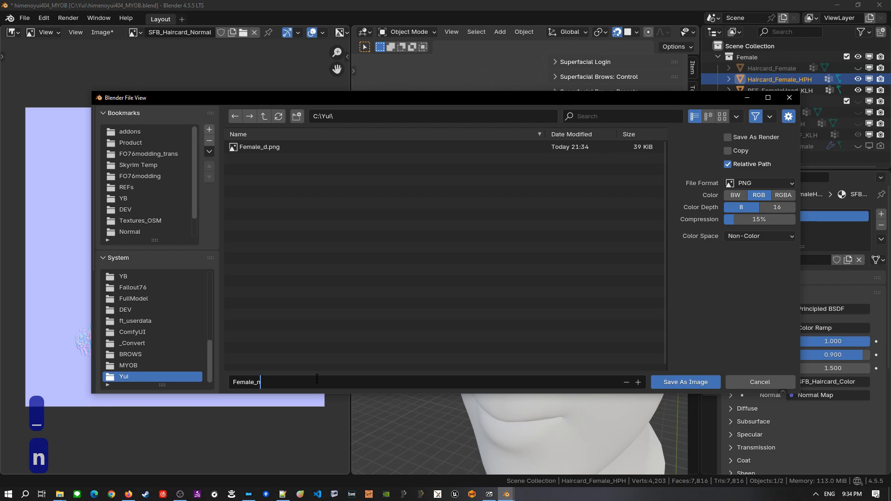
key(Return)
key(Return)
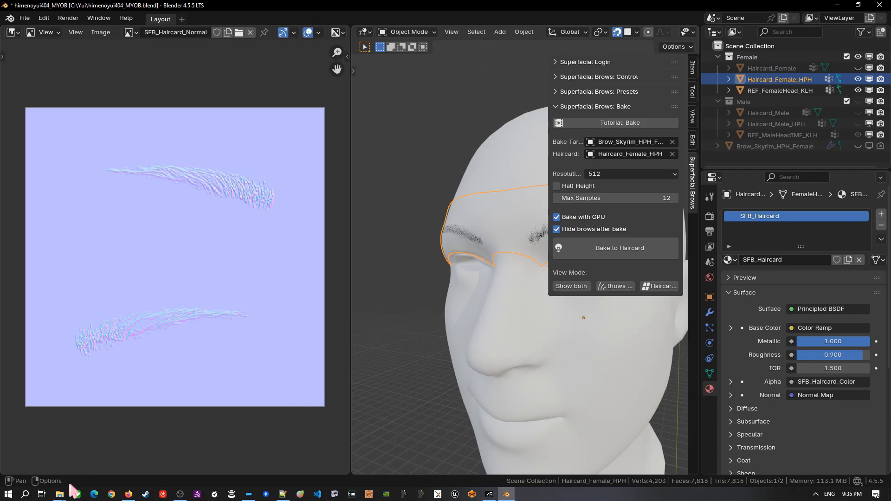
Switch to the Yui folder, launch NVIDIA Texture Tools Exporter and load Female_d.png into it.
mouse_move(60, 492)
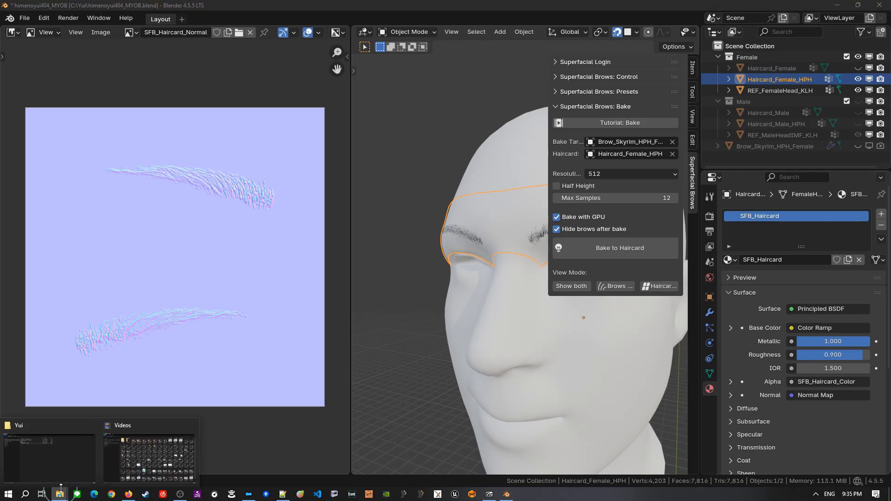
click(74, 463)
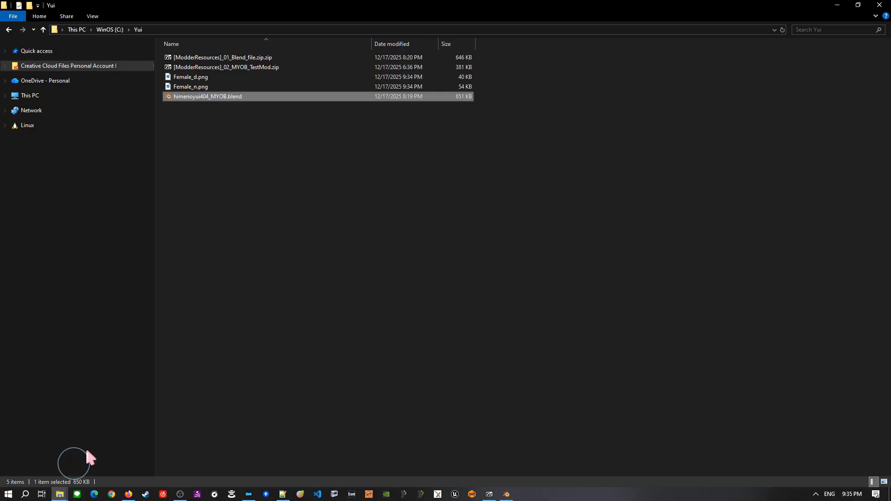
click(386, 494)
drag(339, 61, 445, 112)
drag(253, 76, 439, 227)
key(alt+Tab)
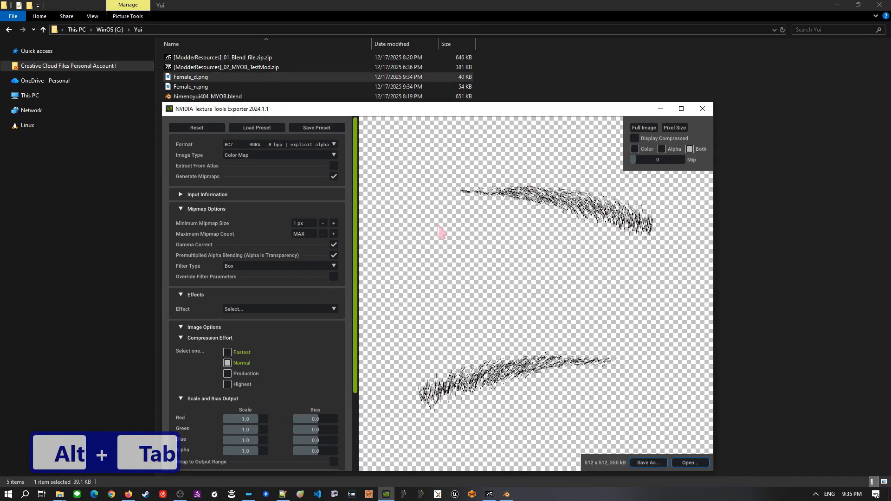
Set the compression format to BC3 RGBA (DXT5) and save the color texture as Female_d in DDS format.
click(318, 144)
click(261, 205)
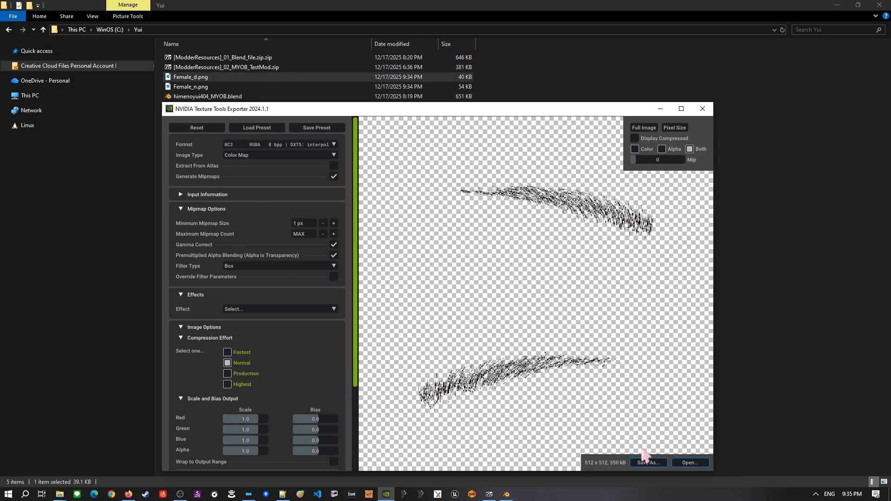
key(ctrl+s)
click(327, 330)
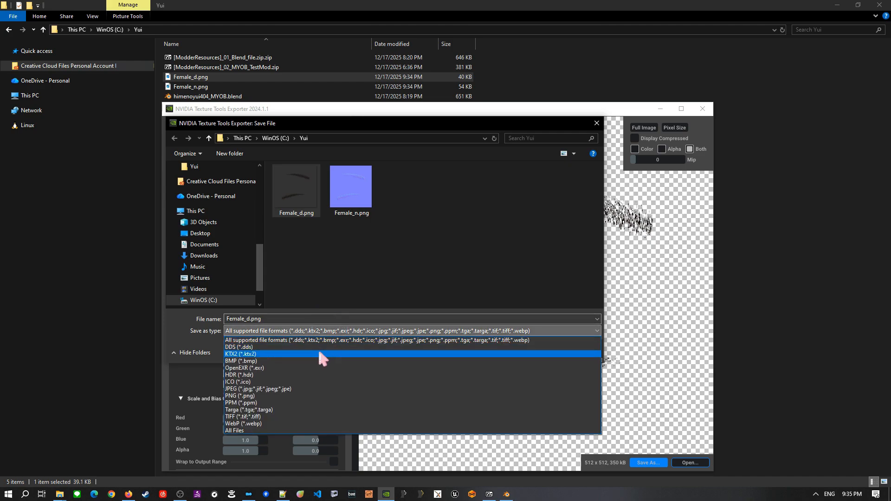
click(318, 347)
double_click(251, 318)
key(BackSpace)
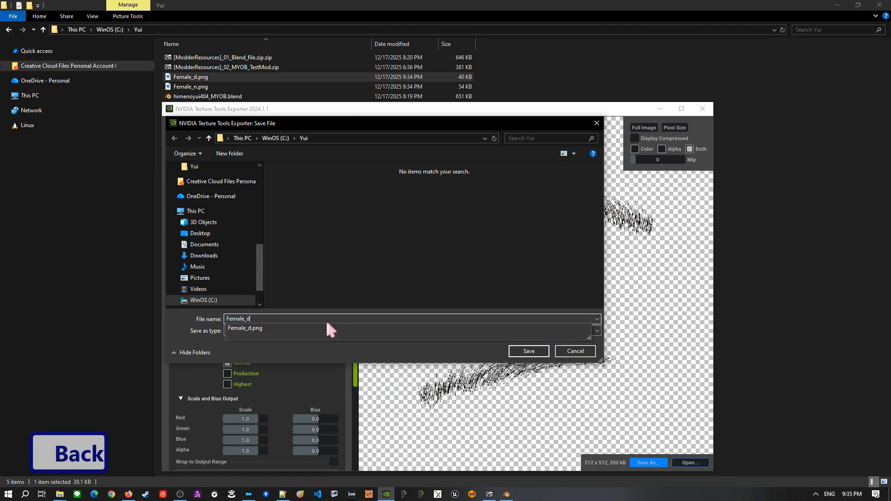
key(Return)
Load Female_n.png from the Yui folder into NVIDIA Texture Tools Exporter.
click(214, 97)
key(alt+Tab)
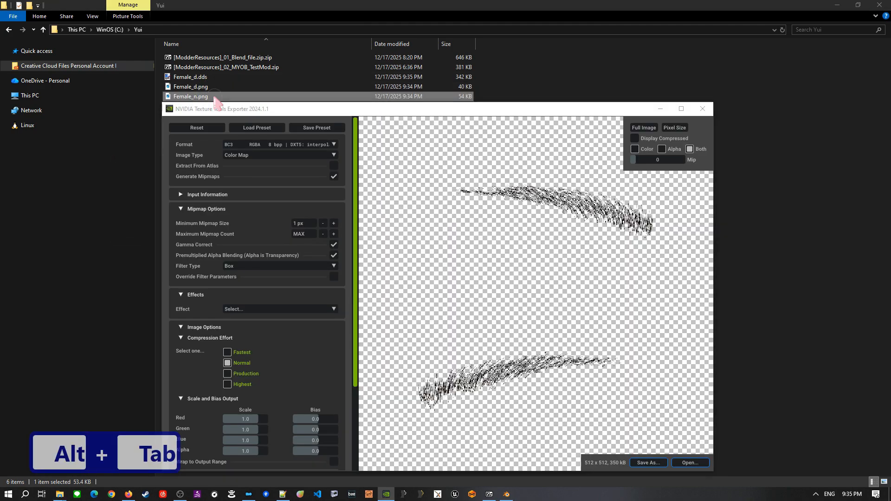
drag(214, 97, 455, 227)
Save the normal map as Female_n in DDS format in the Yui folder.
click(646, 462)
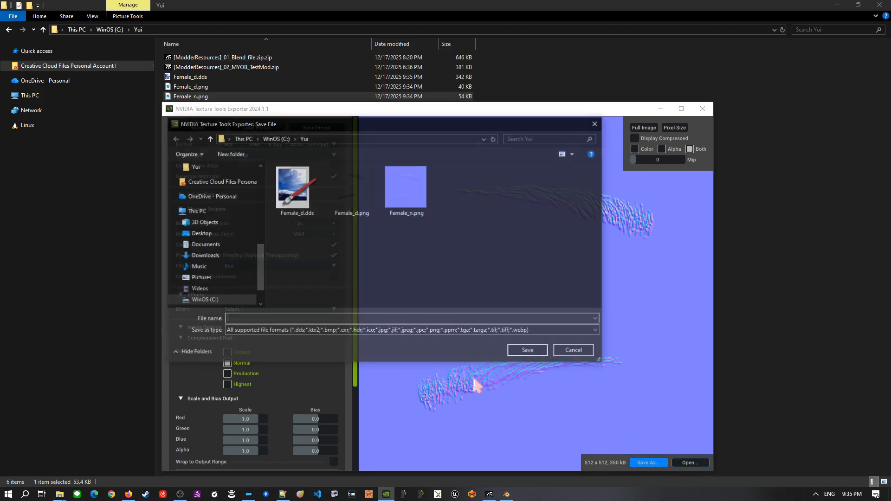
click(310, 329)
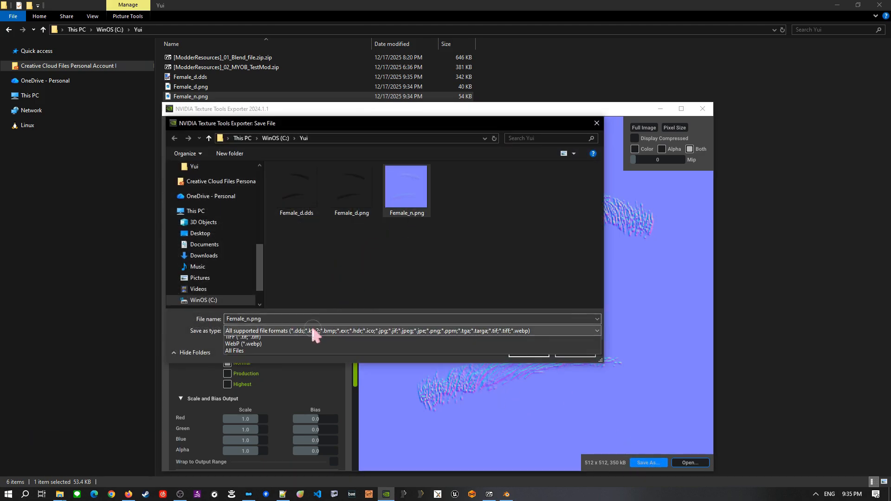
click(291, 340)
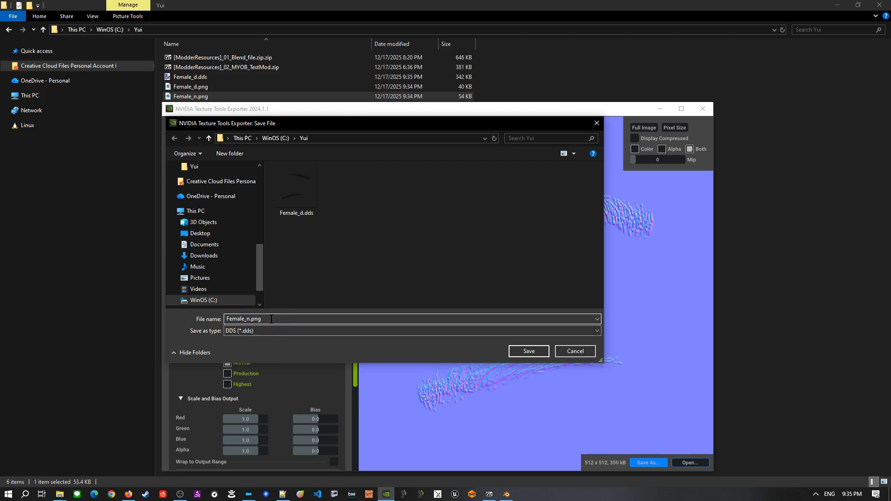
key(BackSpace)
key(BackSpace)
key(BackSpace)
key(Return)
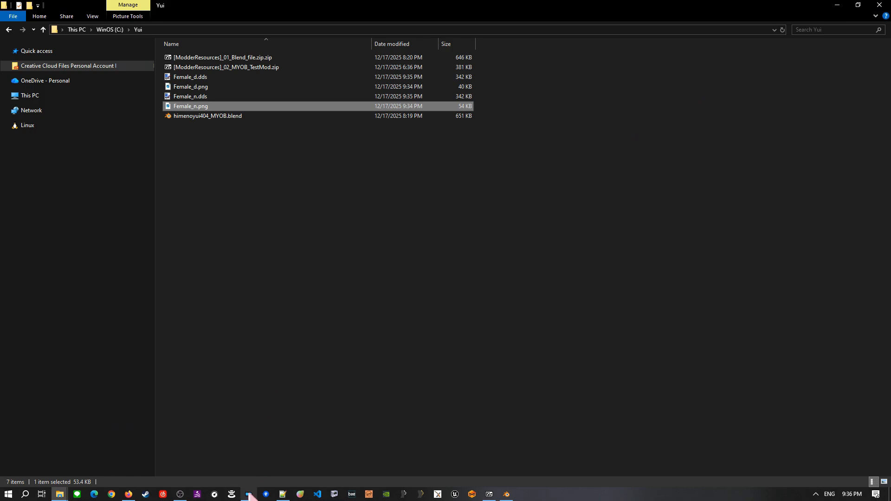
Switch to Mod Organizer and install the [ModderResources]_02_MYOB_TestMod.zip archive under the name [ModderResources]_02_MYOB_TestMod.
click(249, 495)
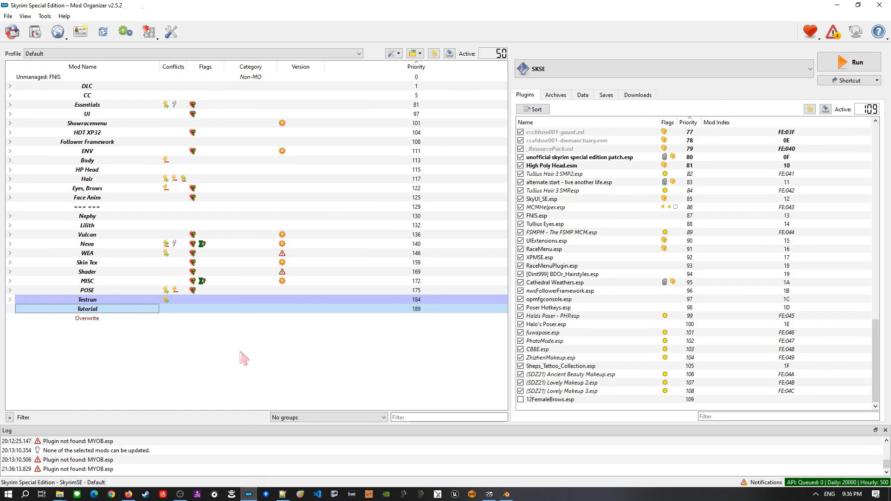
click(394, 54)
click(398, 64)
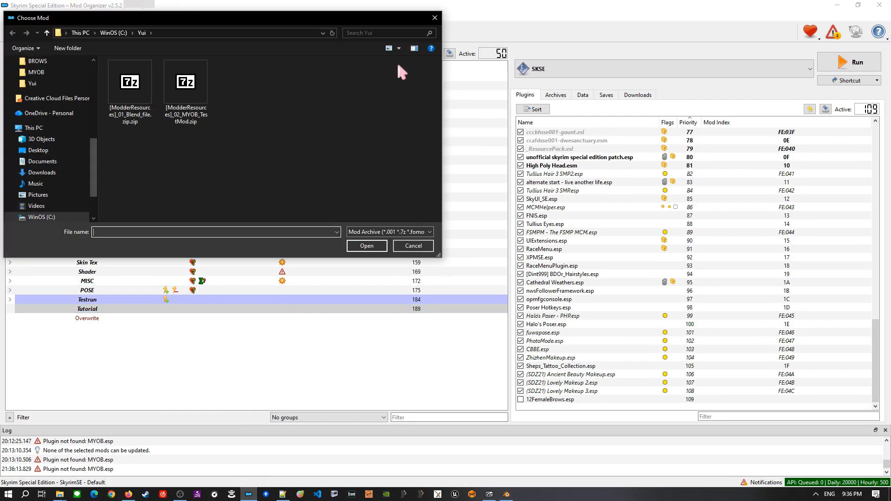
click(185, 88)
click(365, 246)
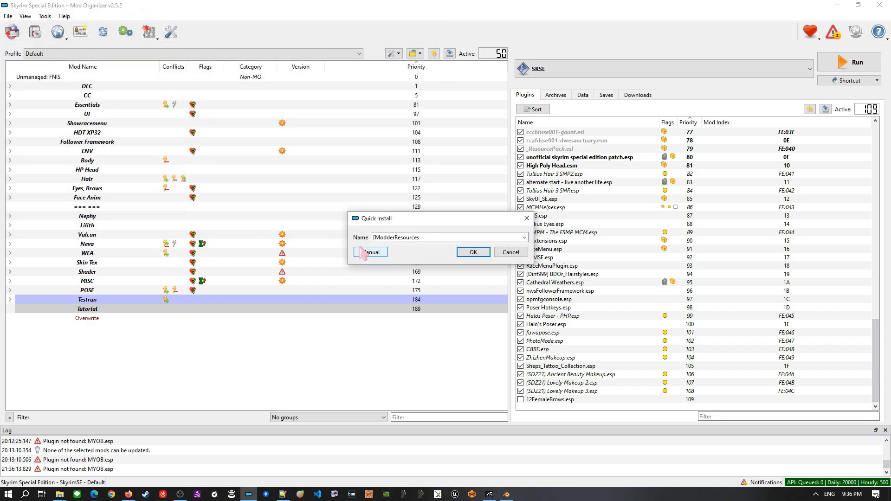
click(523, 237)
click(418, 258)
click(473, 252)
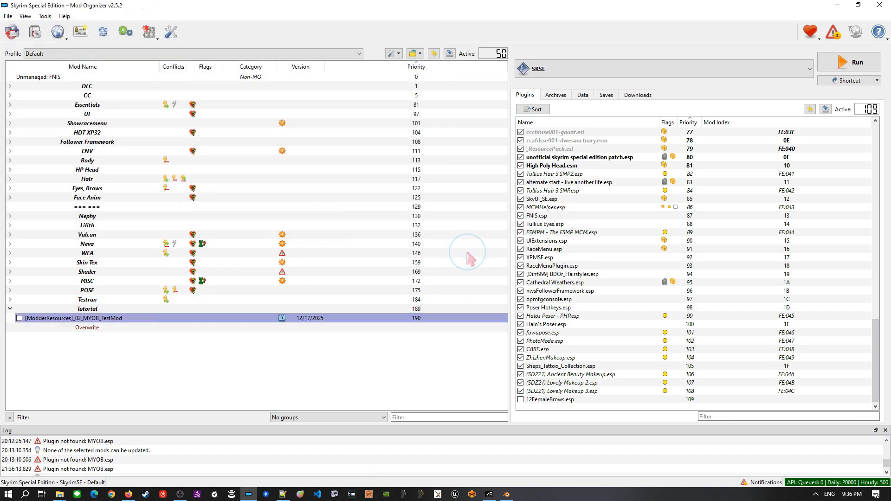
Enable the [ModderResources]_02_MYOB_TestMod mod and its MYOB.esp plugin.
click(19, 318)
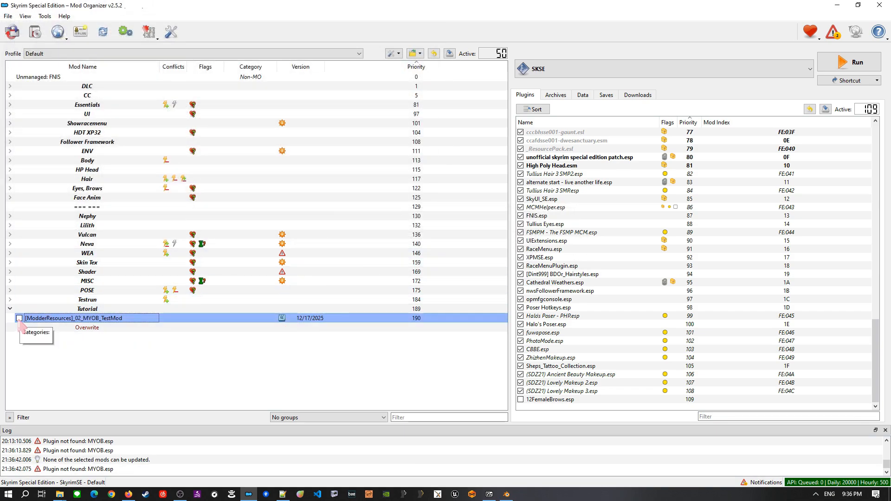
scroll(604, 294, down, 1)
click(538, 399)
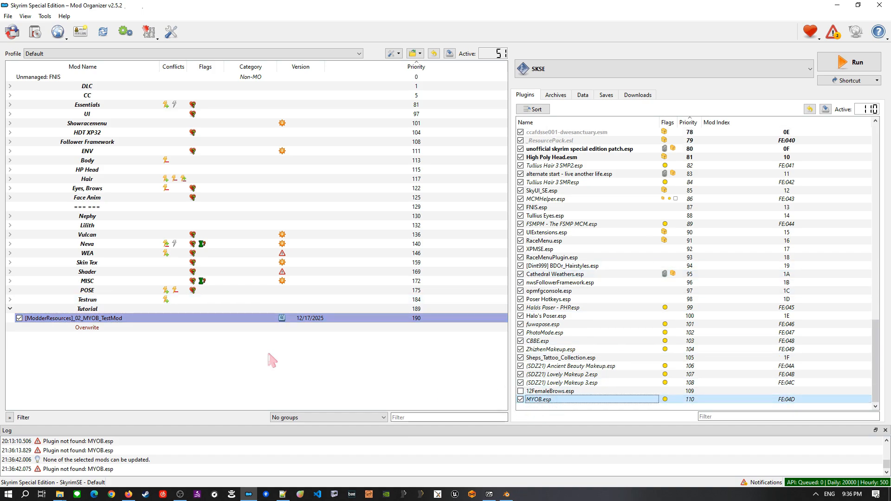
Open the test mod's folder in File Explorer and go down through textures to the MYOB folder.
right_click(228, 320)
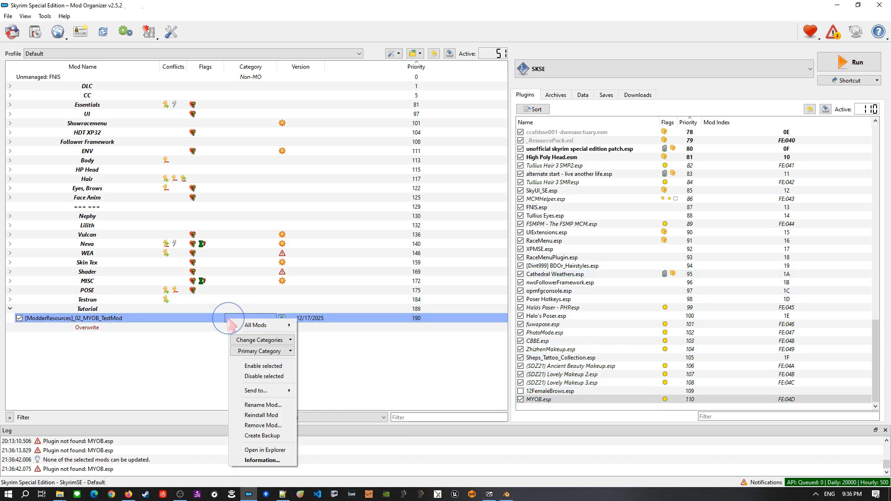
click(265, 449)
double_click(207, 67)
double_click(193, 60)
double_click(200, 61)
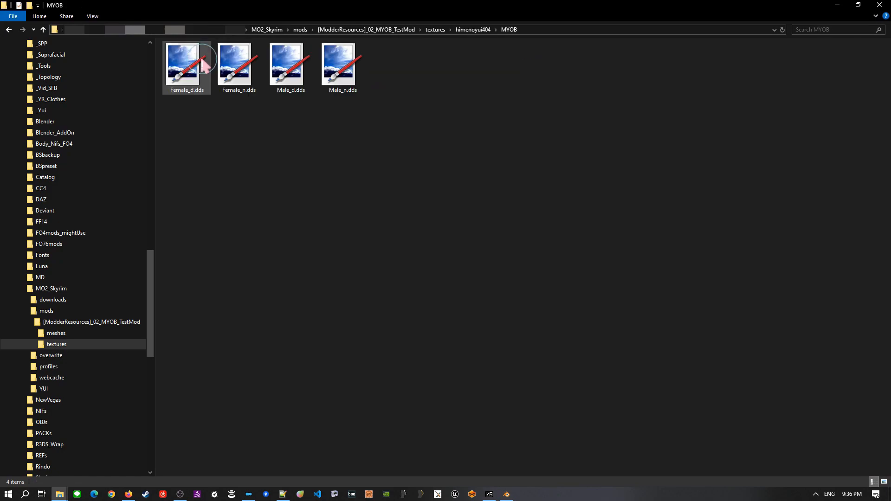
Copy Female_d.dds and Female_n.dds from the Yui folder into the mod's MYOB texture folder, replacing the existing files.
click(857, 5)
mouse_move(59, 494)
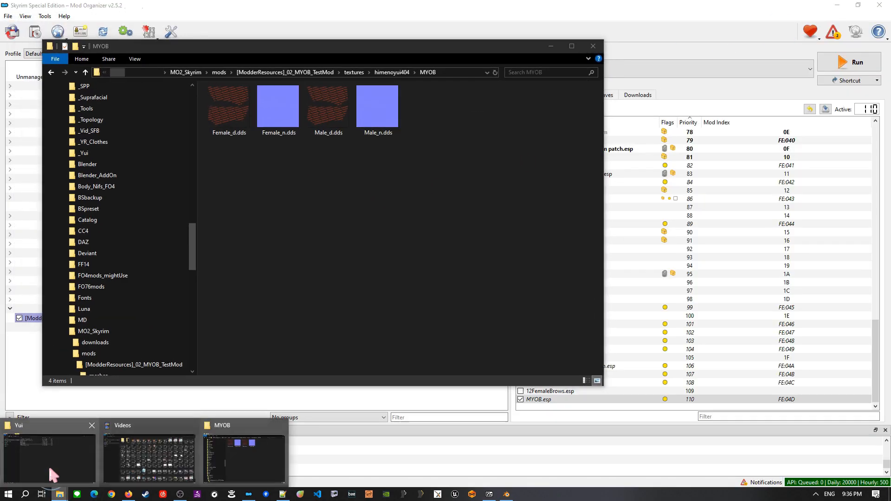
click(51, 457)
ctrl+click(258, 76)
key(ctrl+c)
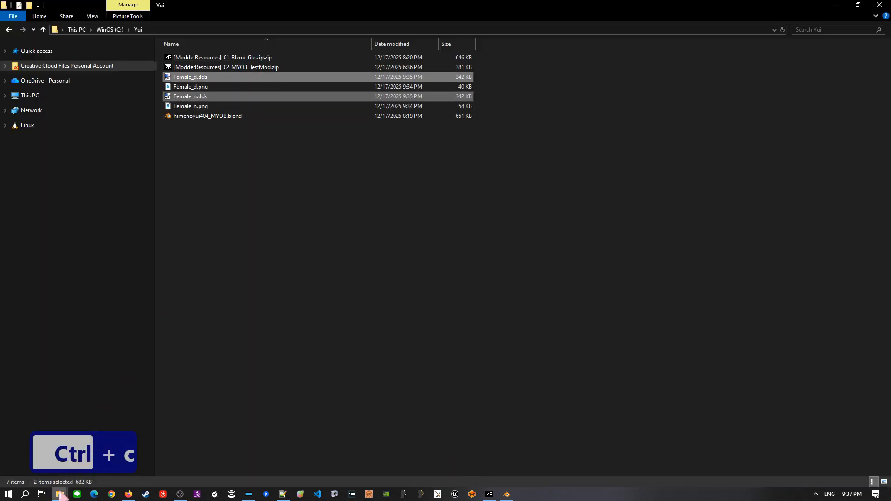
click(60, 494)
click(249, 452)
click(368, 252)
key(ctrl+v)
click(429, 175)
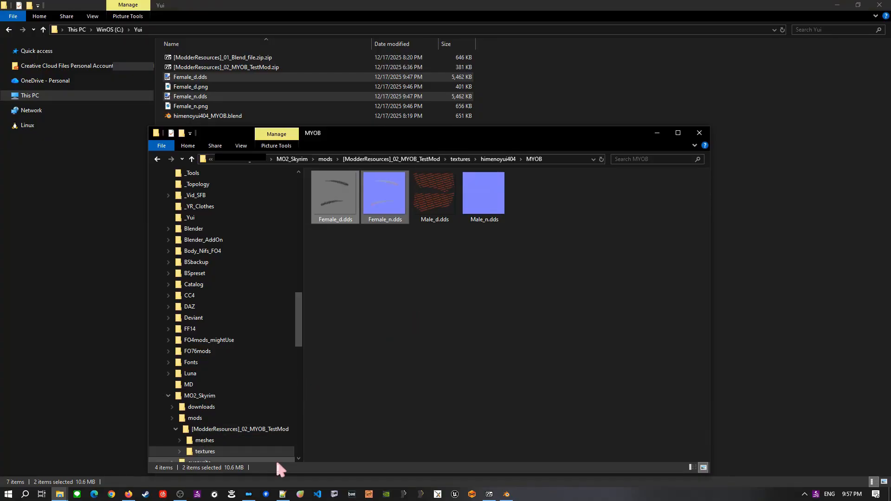
Run SKSE from Mod Organizer and open the in-game character editor with the showracemenu console command.
click(249, 494)
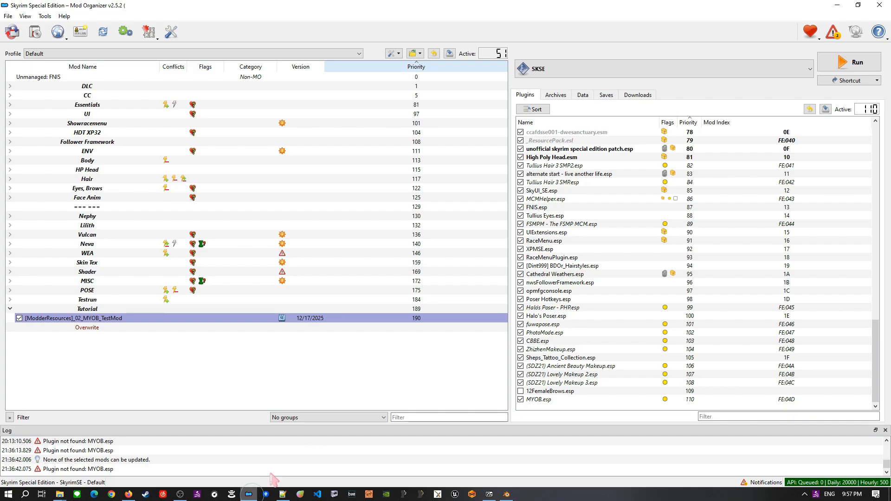
click(819, 70)
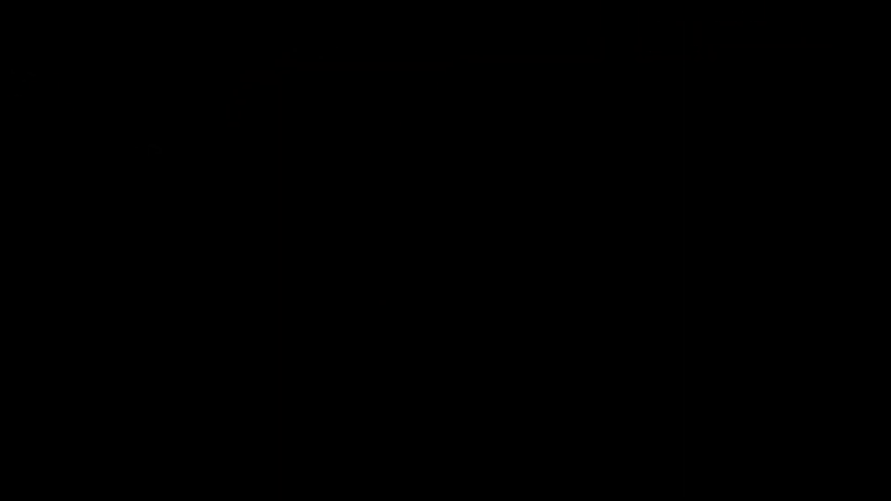
key(grave)
text(show)
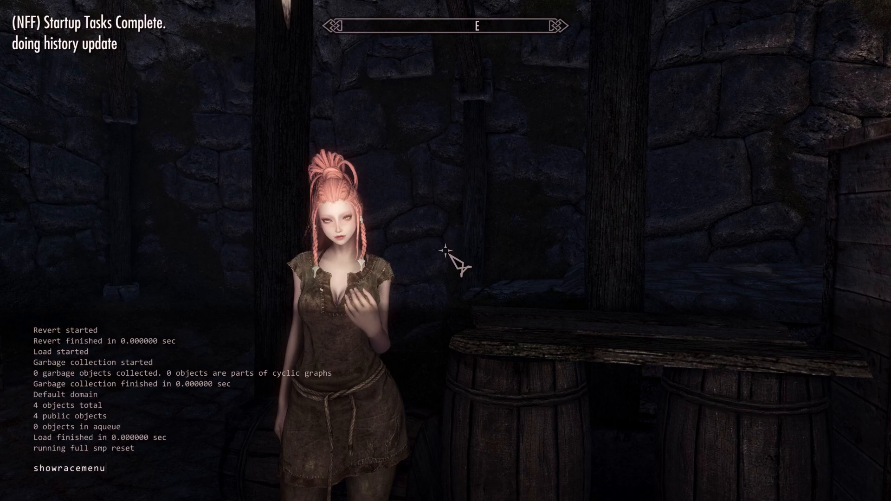
text(racemenu)
key(Return)
Go to the character's brow settings and set Brow Type to 24, MYOB_Female_hph.
key(Right)
key(Right)
key(Right)
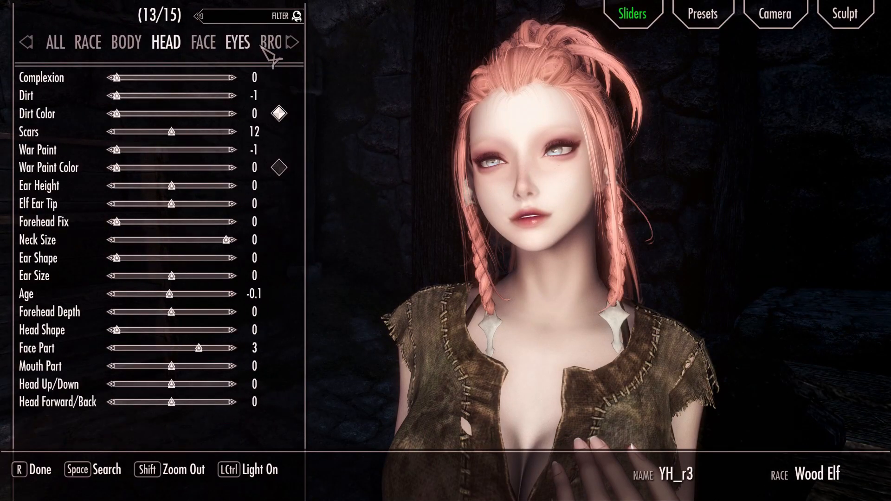
click(262, 46)
click(220, 84)
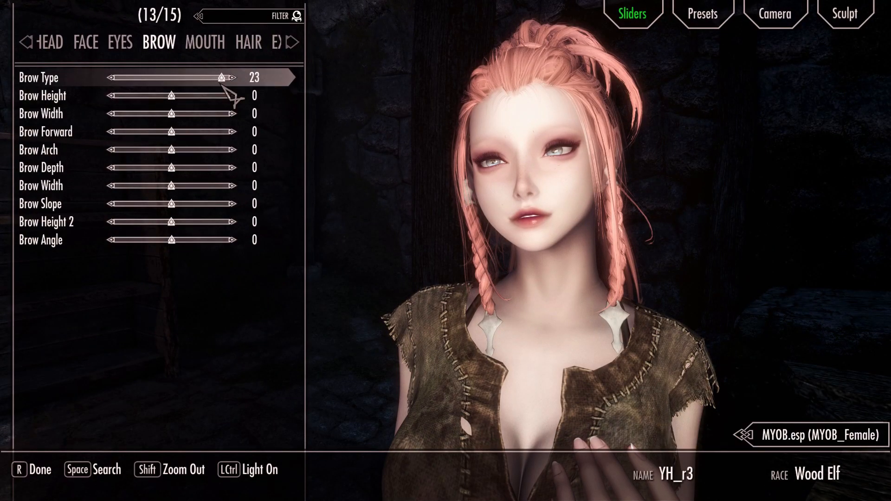
click(221, 84)
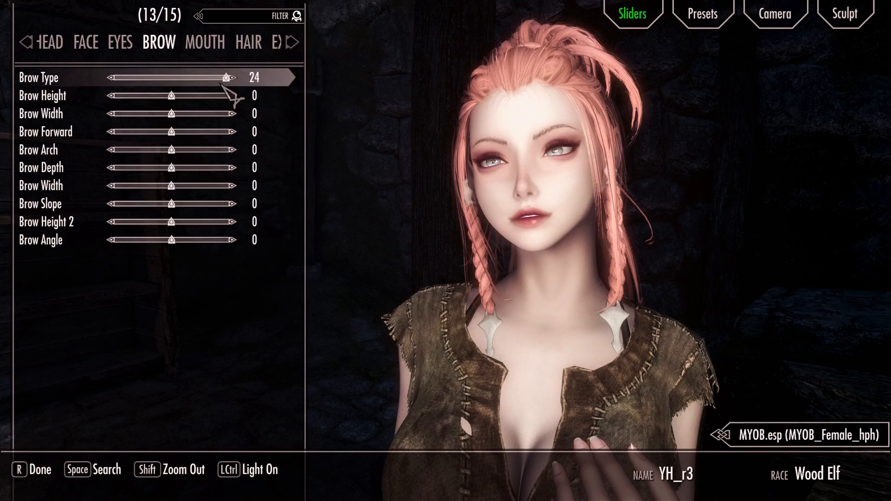
Move the camera closer to the face and set the field of view to 60 with the fov console command.
click(774, 15)
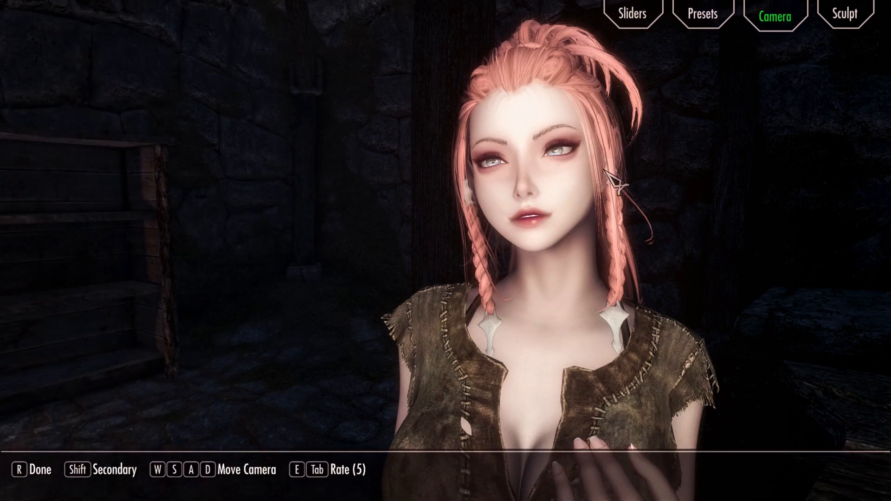
key(shift+w)
key(w)
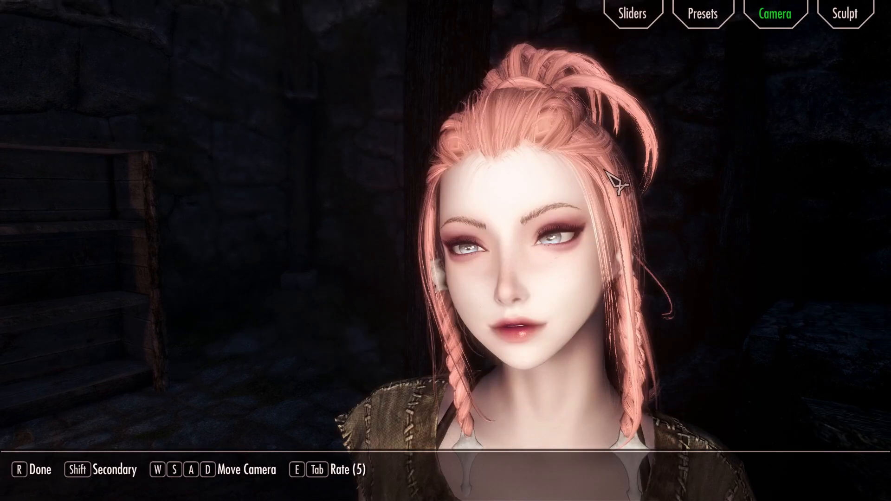
key(grave)
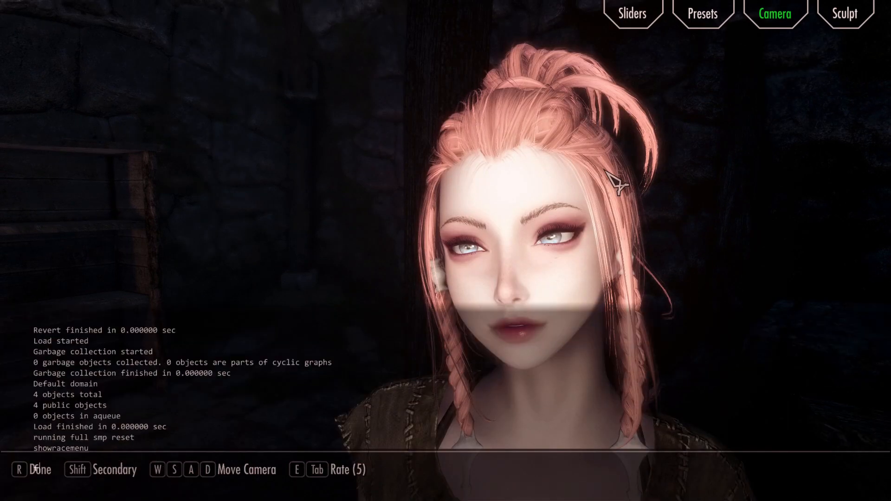
text(fov 60)
key(Return)
key(grave)
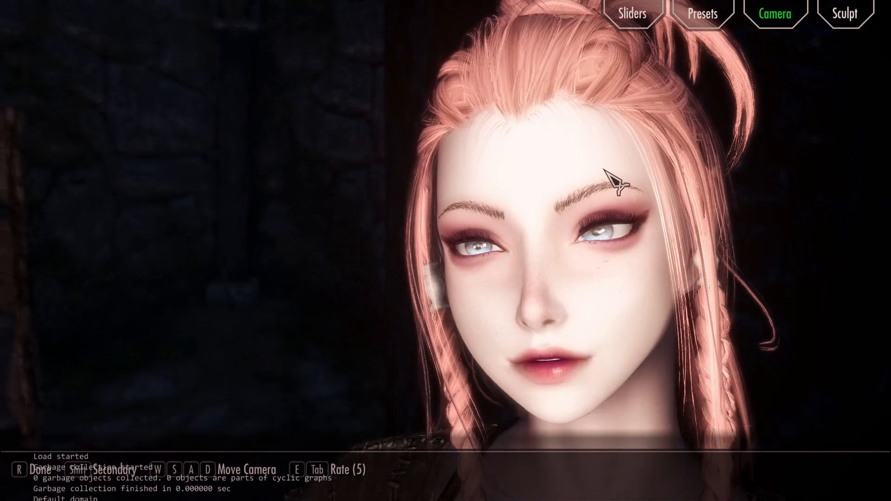